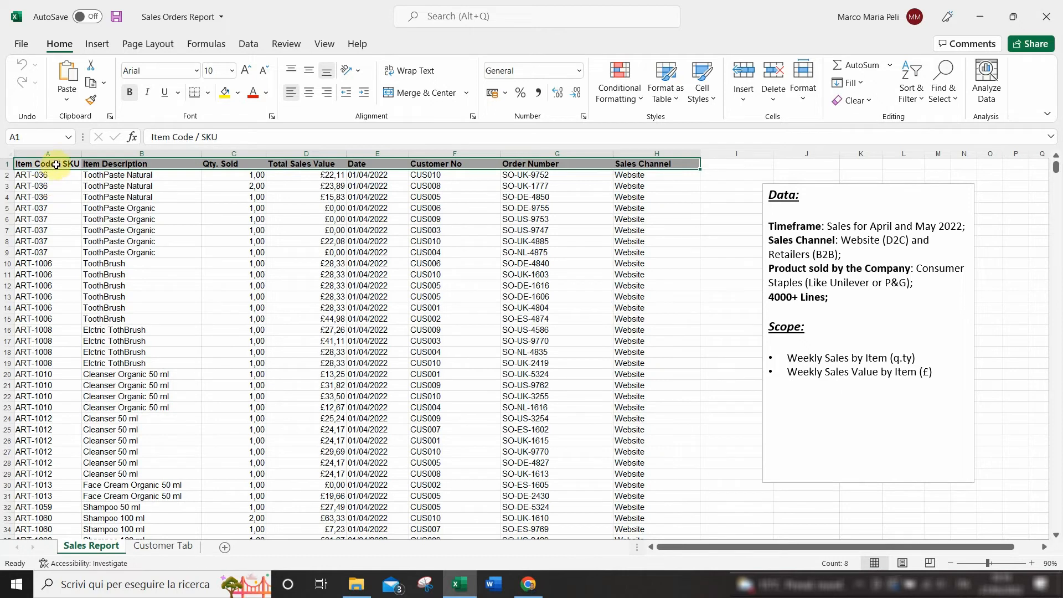
# Review the Sales Report column headers and the text box notes on timeframe and sales channels.
pyautogui.click(56, 164)
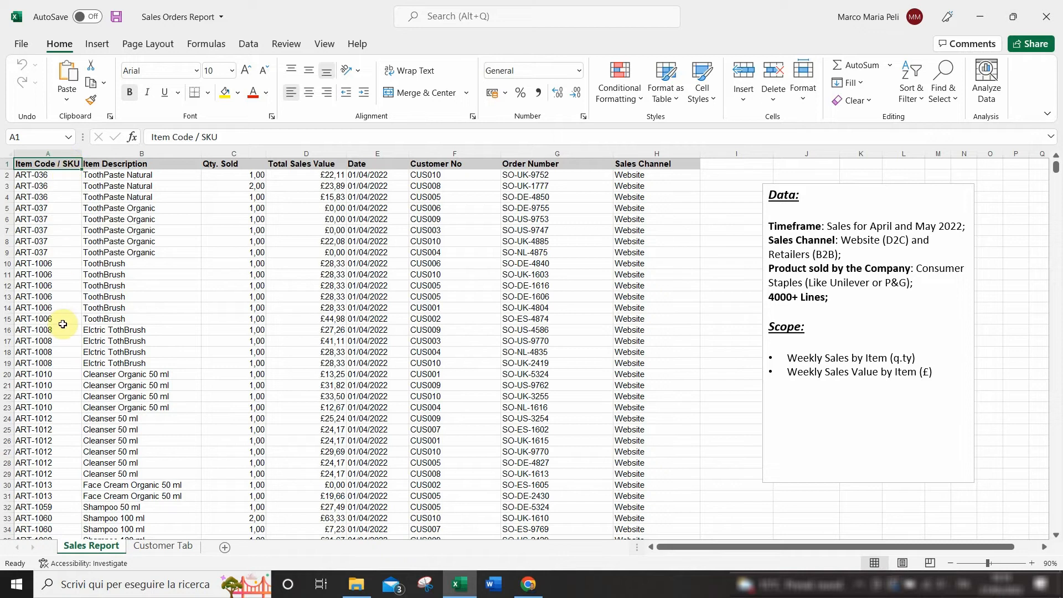
pyautogui.click(168, 166)
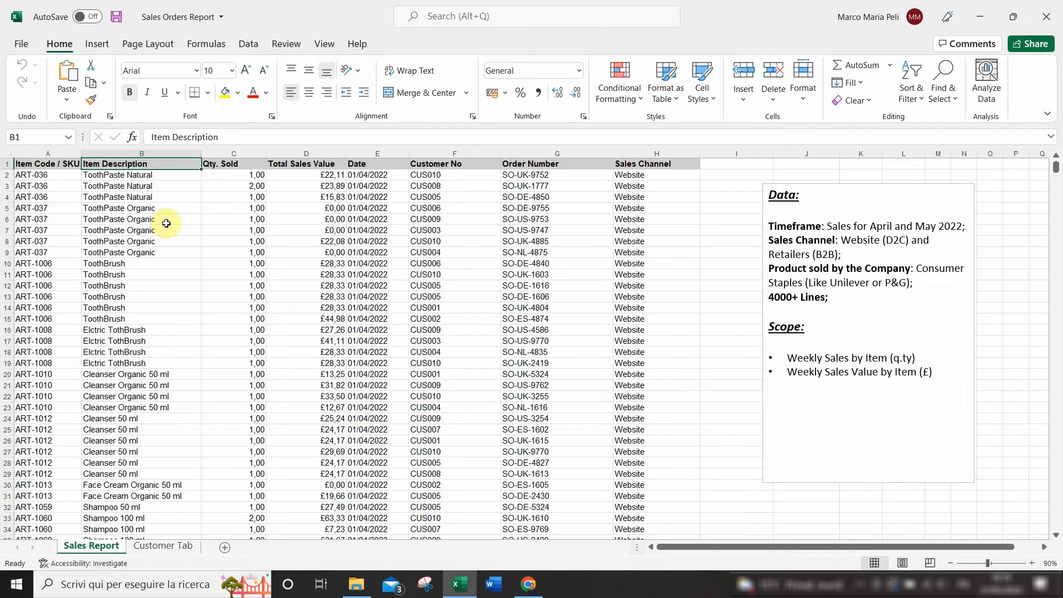
pyautogui.click(216, 178)
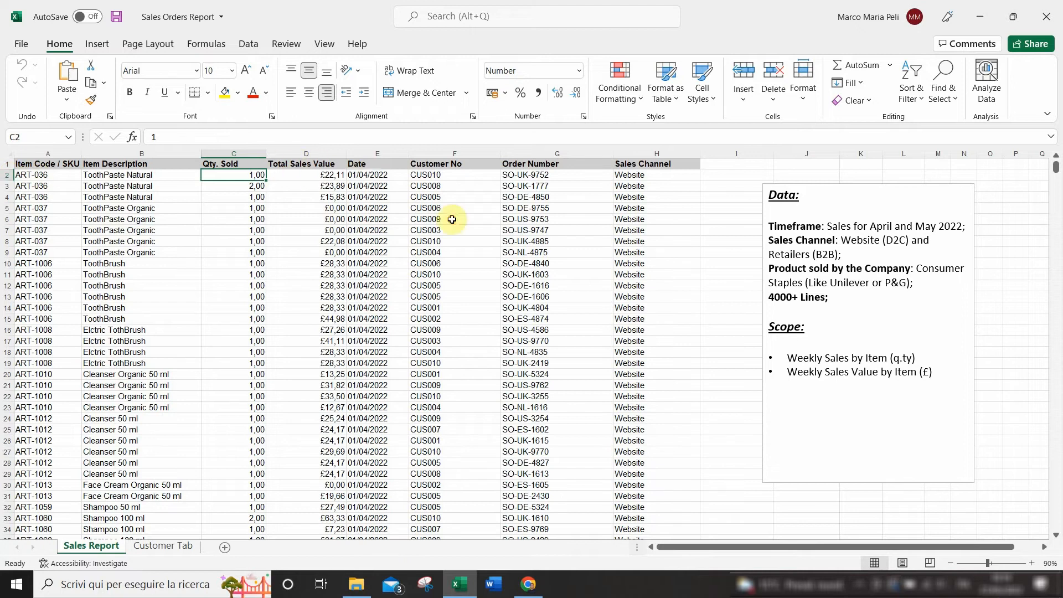
pyautogui.click(366, 175)
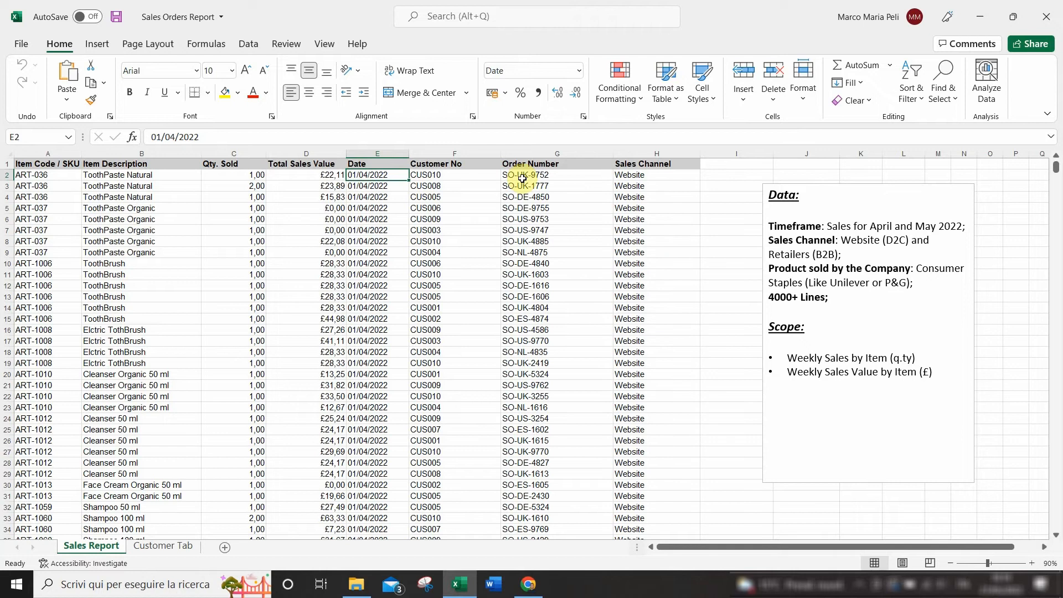
pyautogui.click(647, 176)
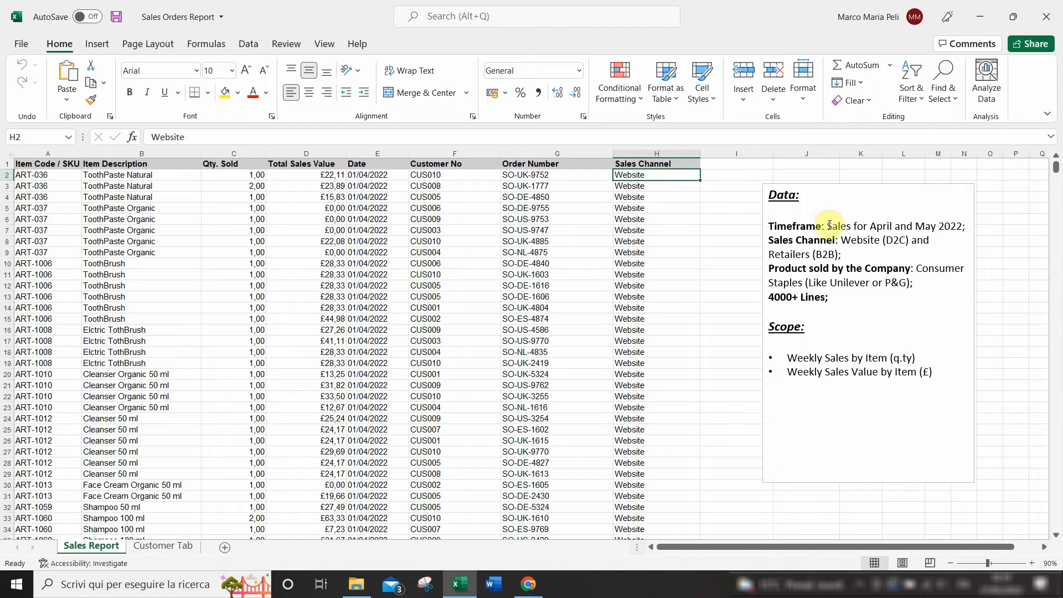
pyautogui.moveTo(826, 226); pyautogui.dragTo(962, 226)
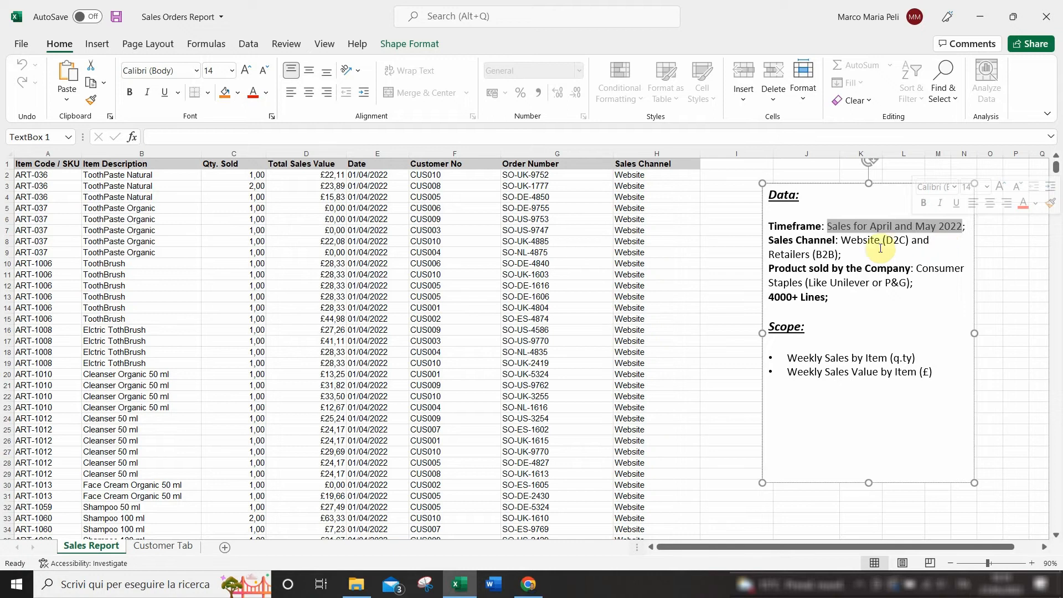
pyautogui.click(843, 255)
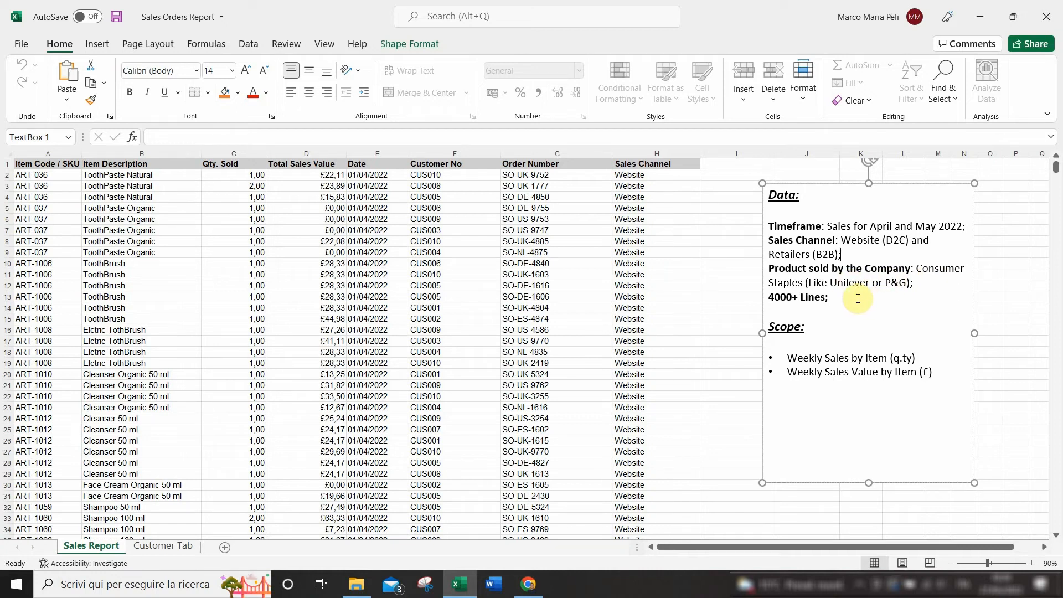
# Check the length of the sales data by going to its last row and returning to the first cell.
pyautogui.click(20, 167)
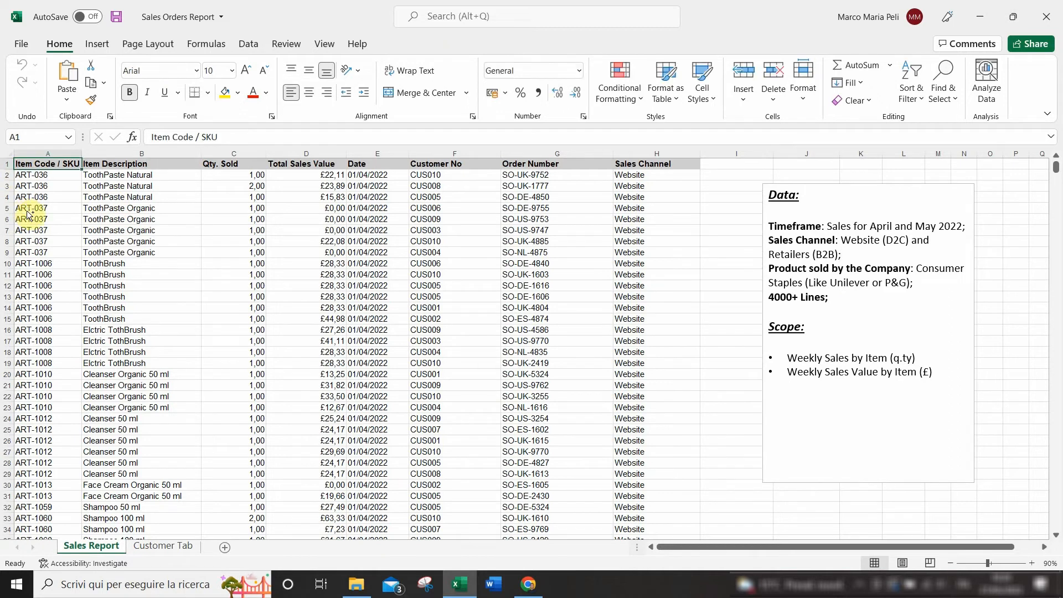
pyautogui.hotkey('ctrl', 'Down')
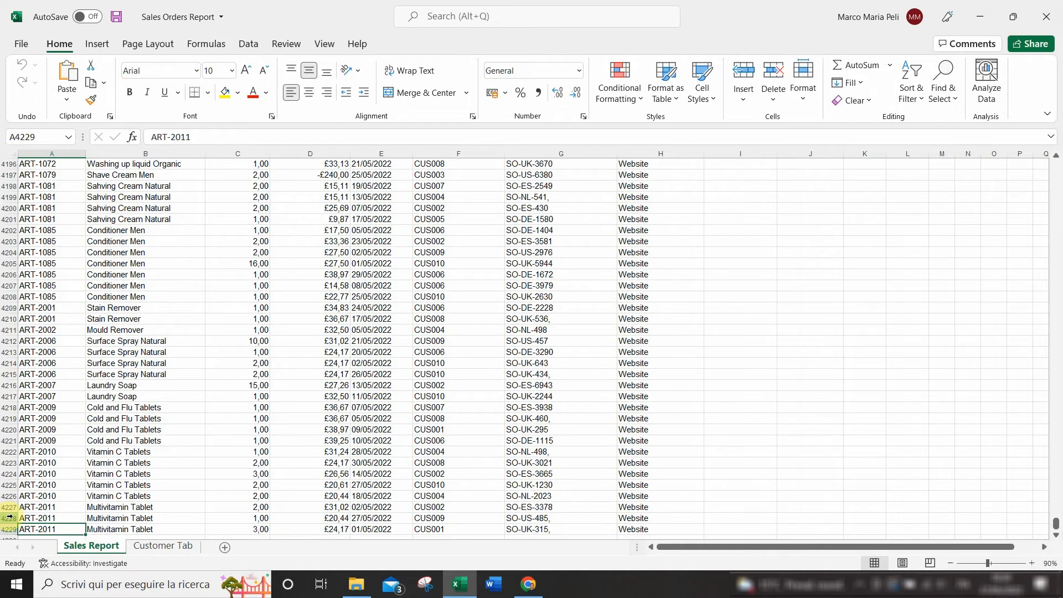
pyautogui.hotkey('ctrl', 'Home')
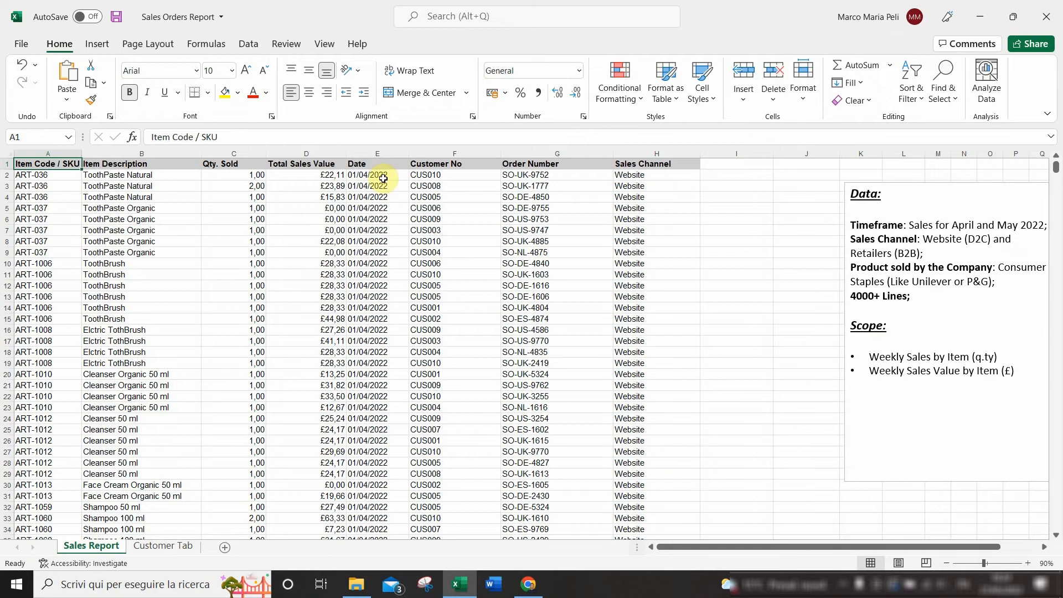
# Add a "Week" header in cell I1 and copy the formatting of the Sales Channel header onto it.
pyautogui.click(748, 165)
pyautogui.write('Week')
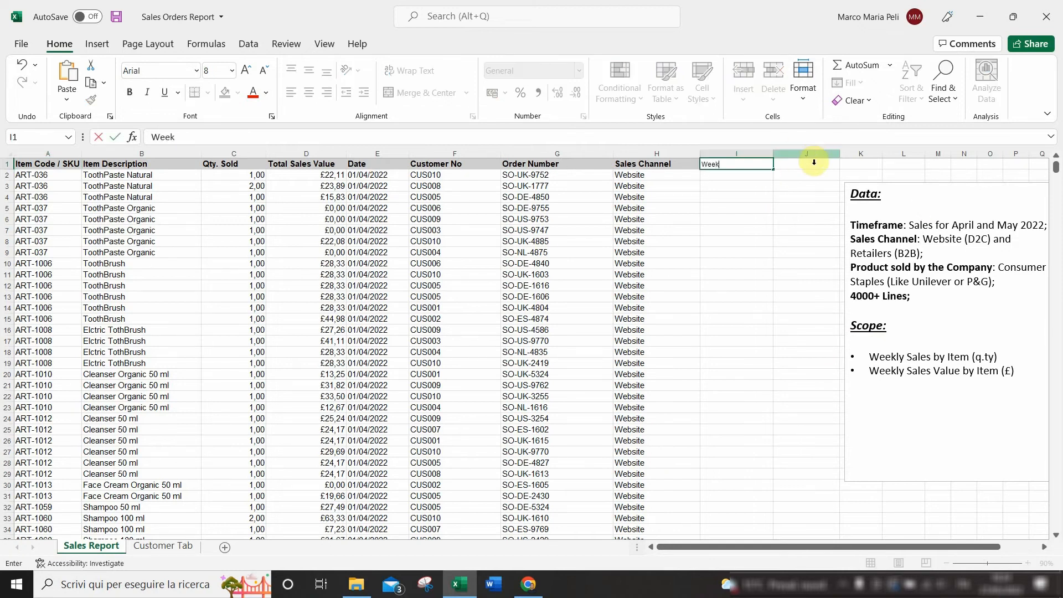
pyautogui.click(747, 208)
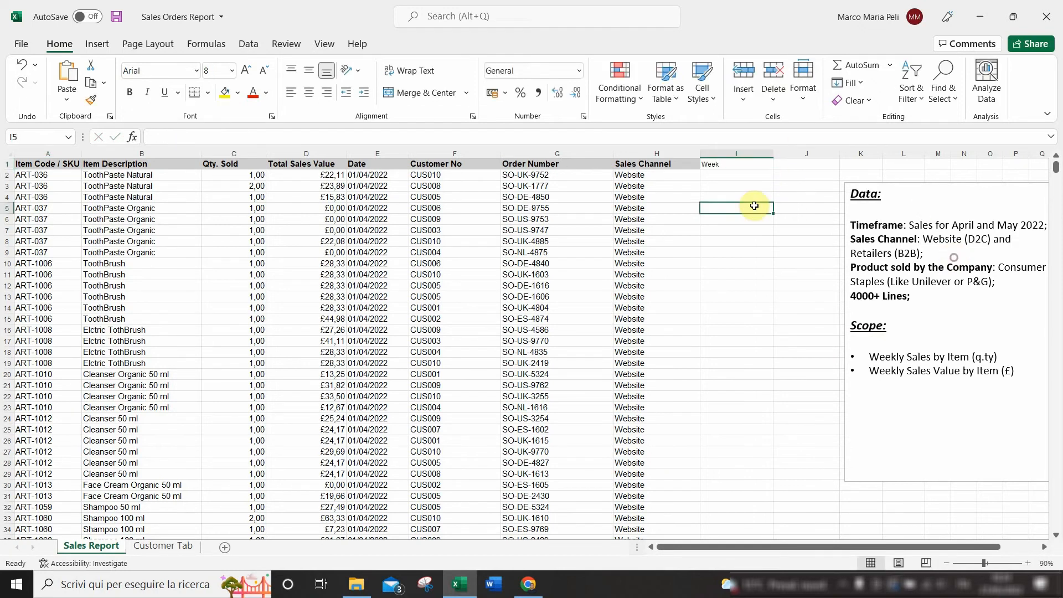
pyautogui.click(626, 166)
pyautogui.click(90, 100)
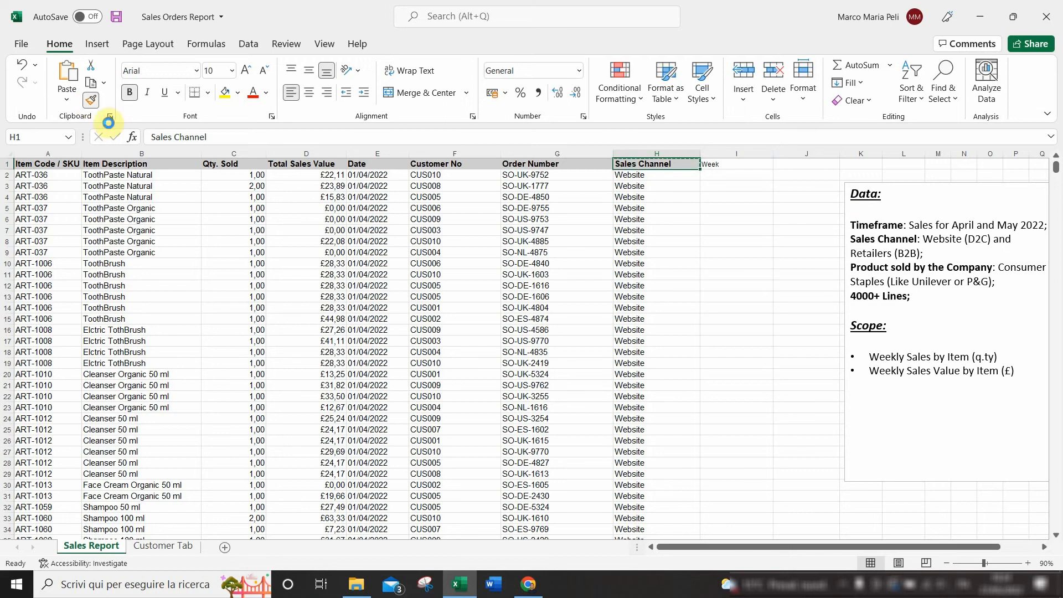
pyautogui.click(715, 165)
# Enter the formula =ISOWEEKNUM(E2) in cell I2 to get the ISO week number from the order date.
pyautogui.click(713, 172)
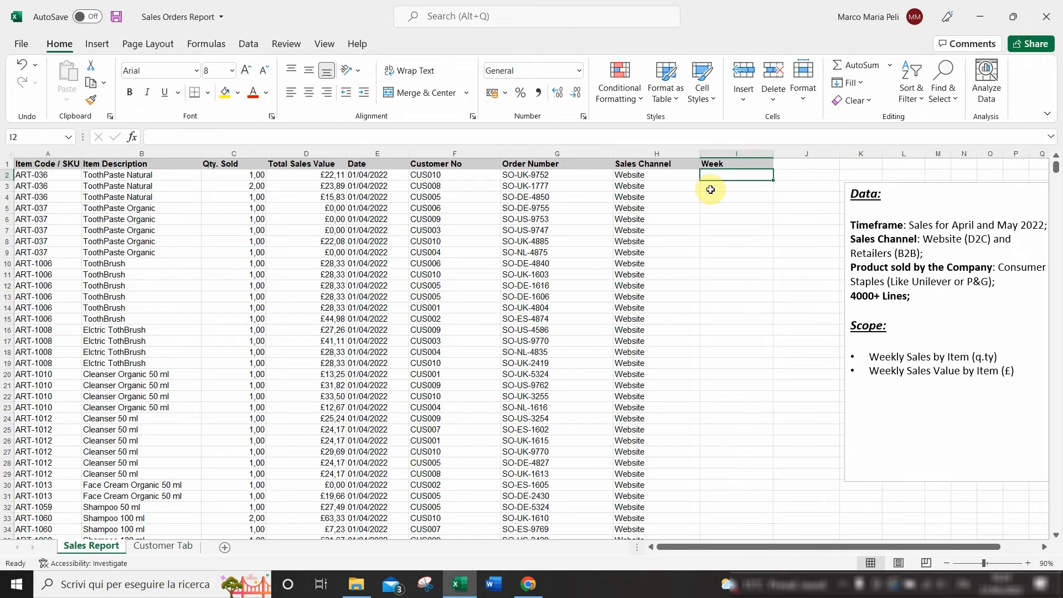
pyautogui.click(367, 176)
pyautogui.click(709, 177)
pyautogui.click(376, 176)
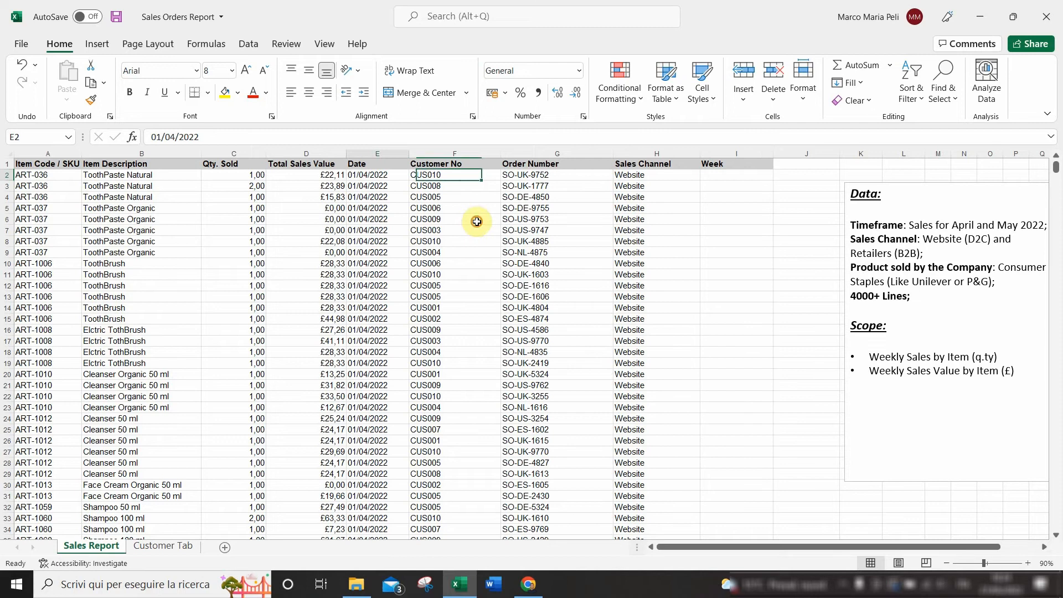
pyautogui.click(724, 177)
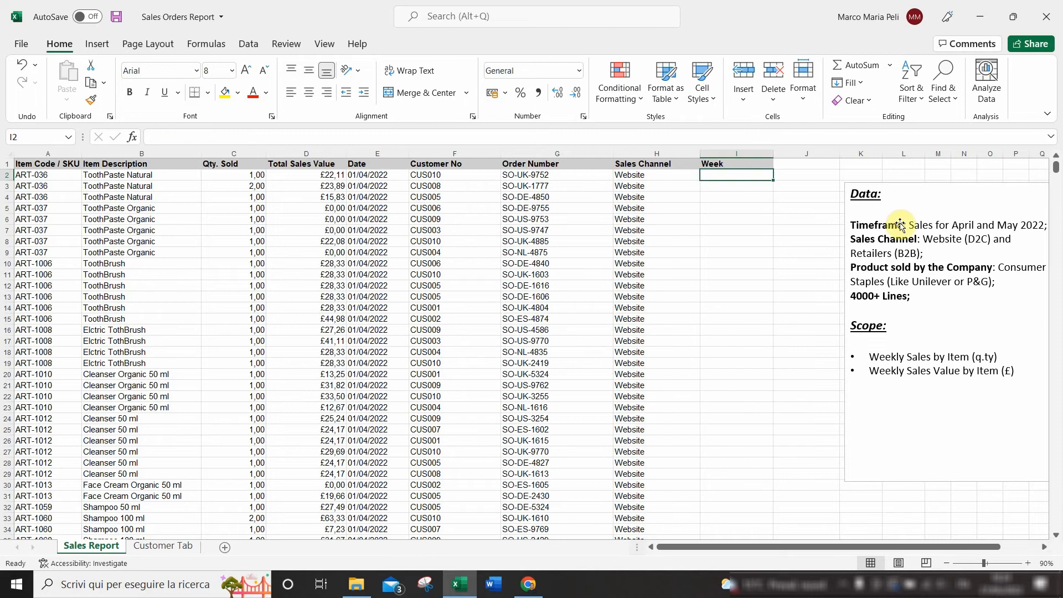
pyautogui.write('=iso')
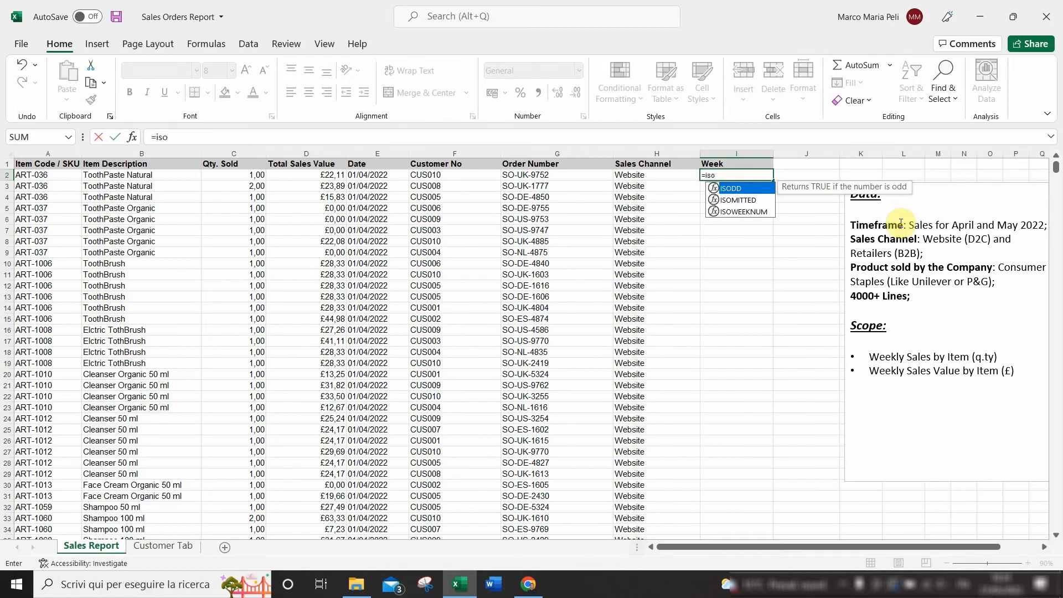
pyautogui.click(749, 213)
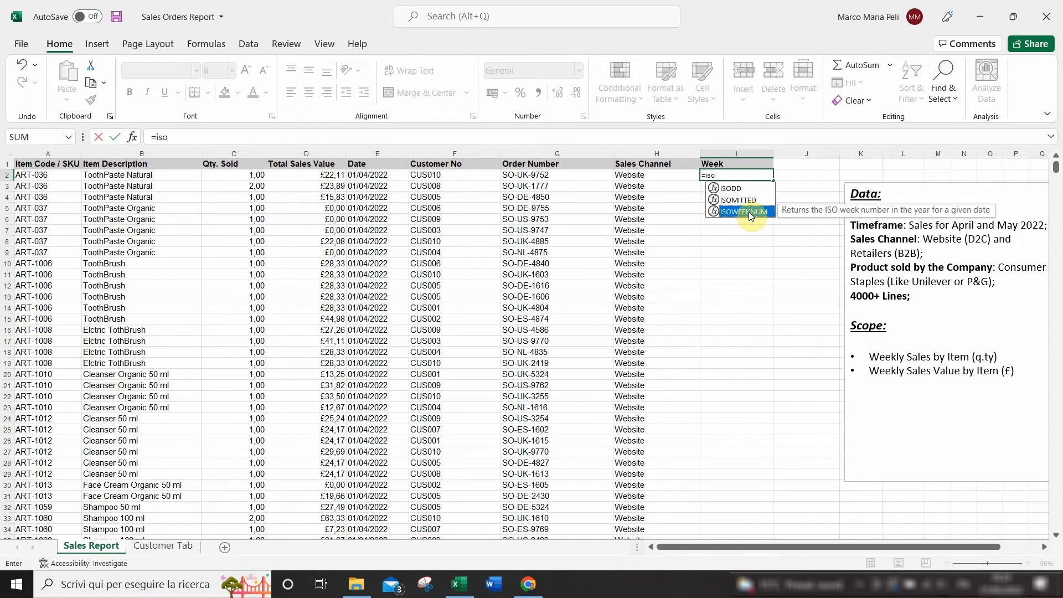
pyautogui.press('Tab')
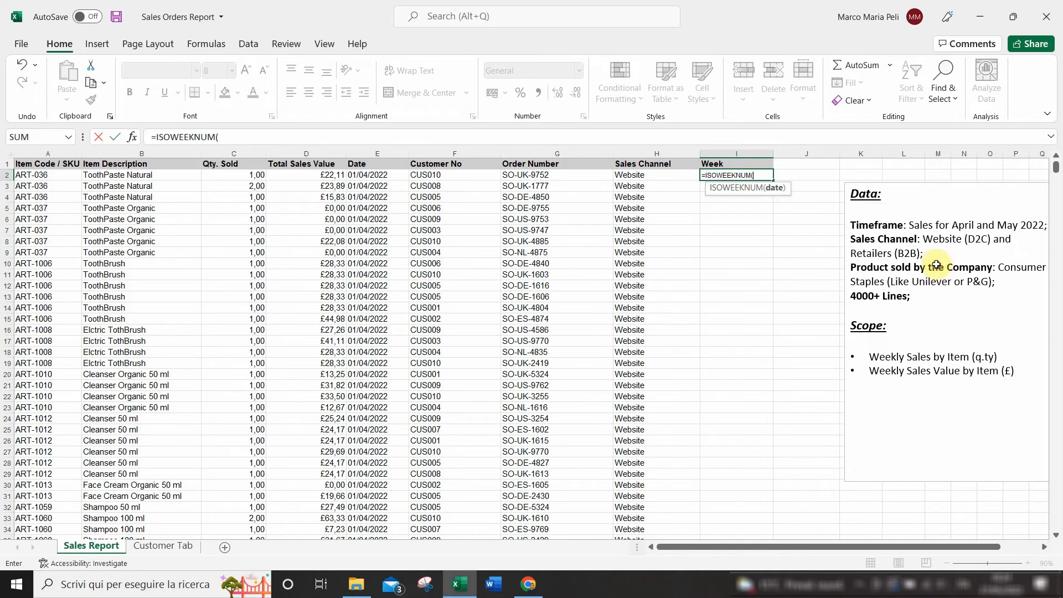
pyautogui.click(367, 178)
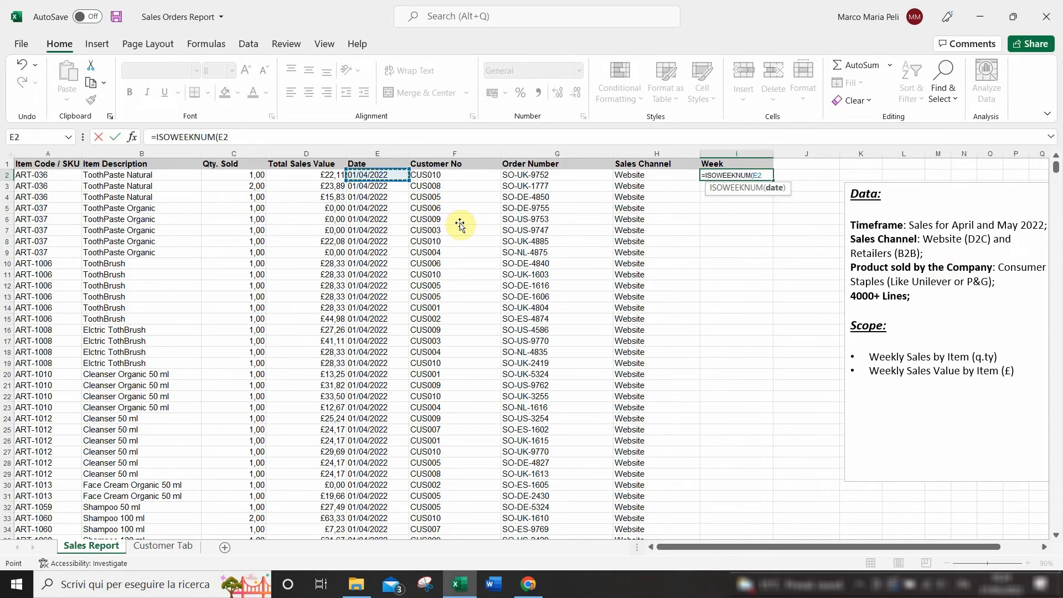
pyautogui.press('Return')
pyautogui.click(755, 175)
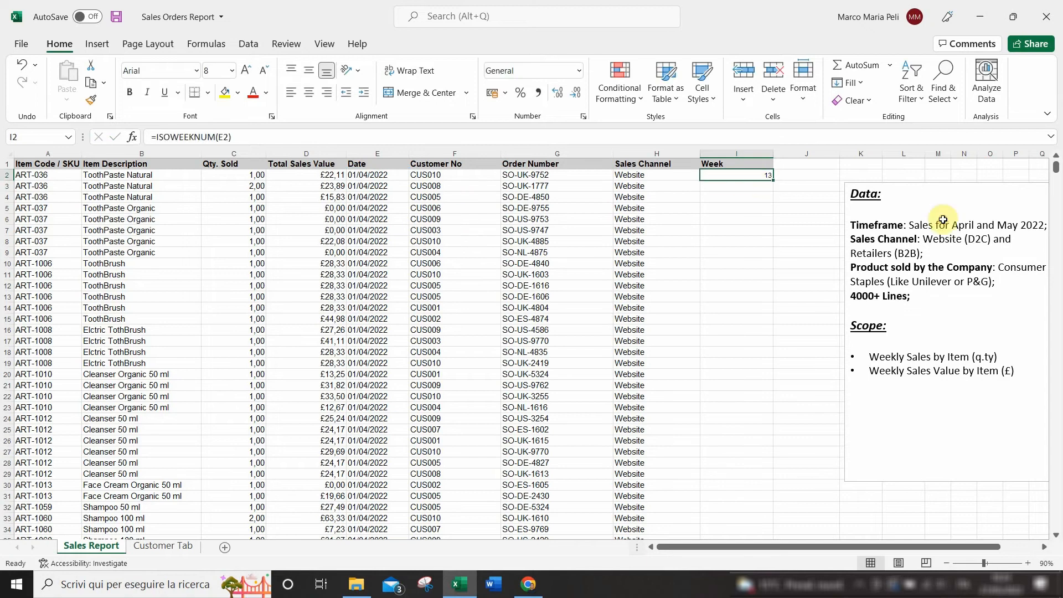
# Fill the week number formula down the Week column to the last data row and check the results.
pyautogui.doubleClick(773, 179)
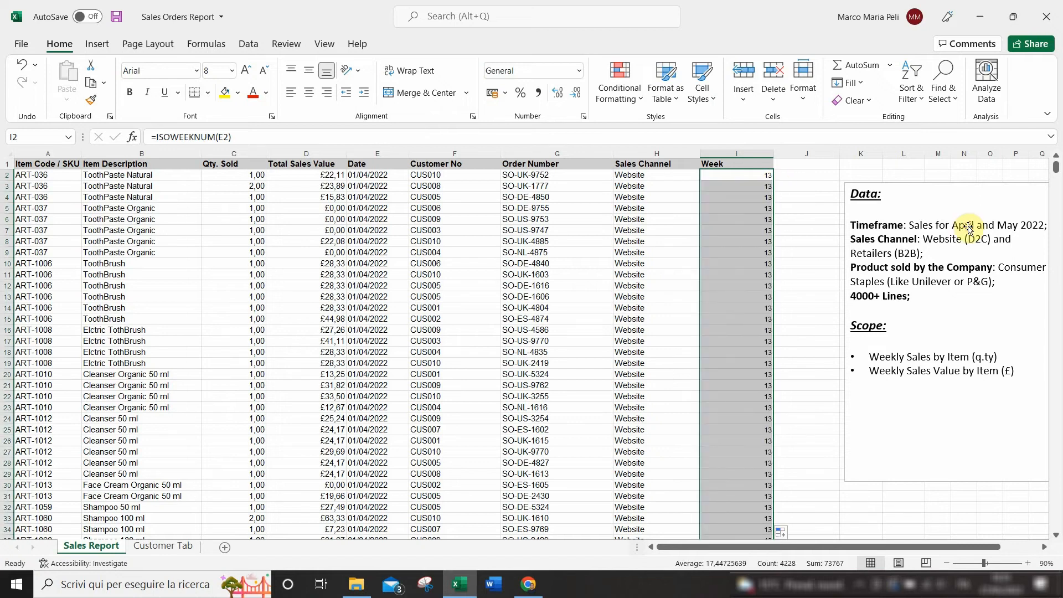
pyautogui.scroll(-10, 934, 332)
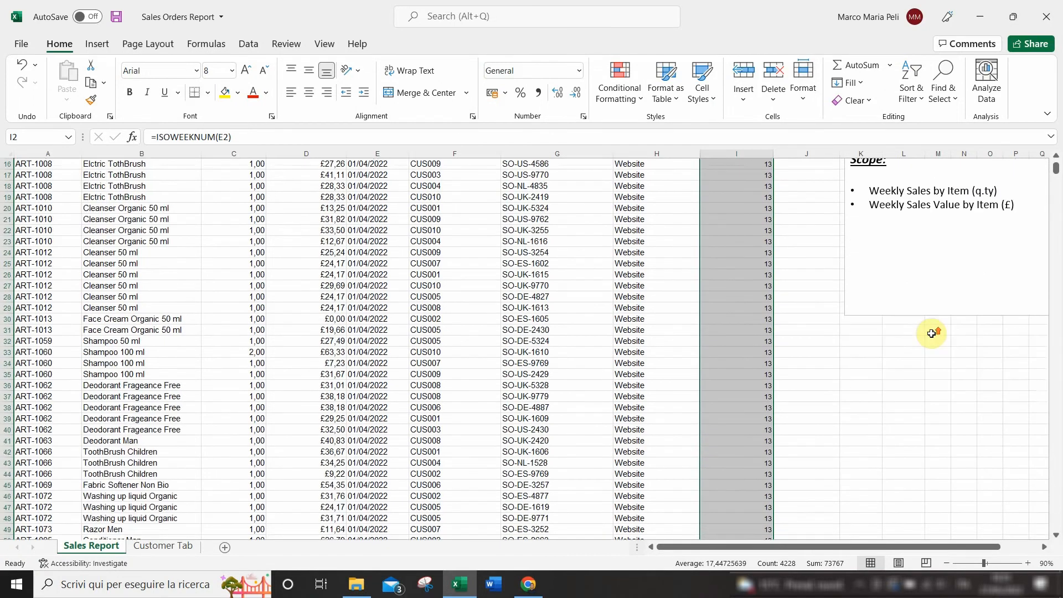
pyautogui.scroll(-6, 932, 333)
pyautogui.moveTo(1057, 169); pyautogui.dragTo(1056, 277)
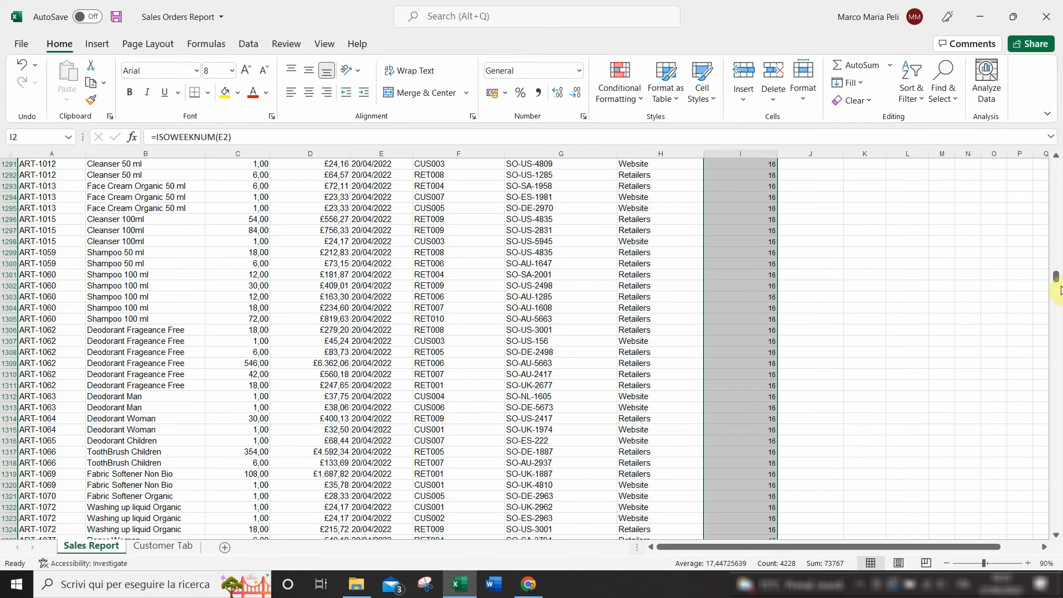
pyautogui.moveTo(1056, 278); pyautogui.dragTo(1052, 142)
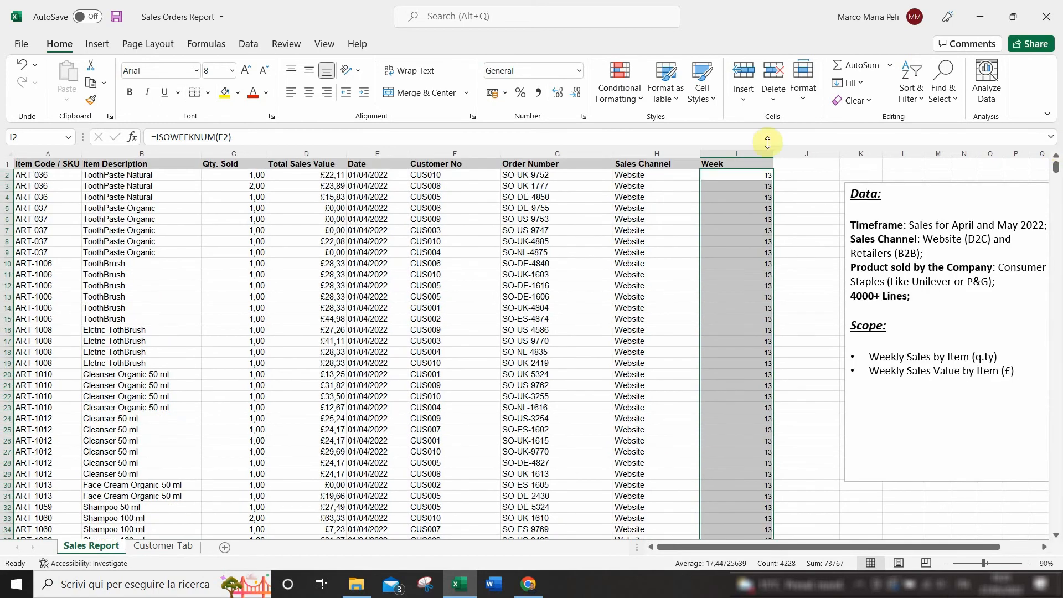
pyautogui.click(51, 164)
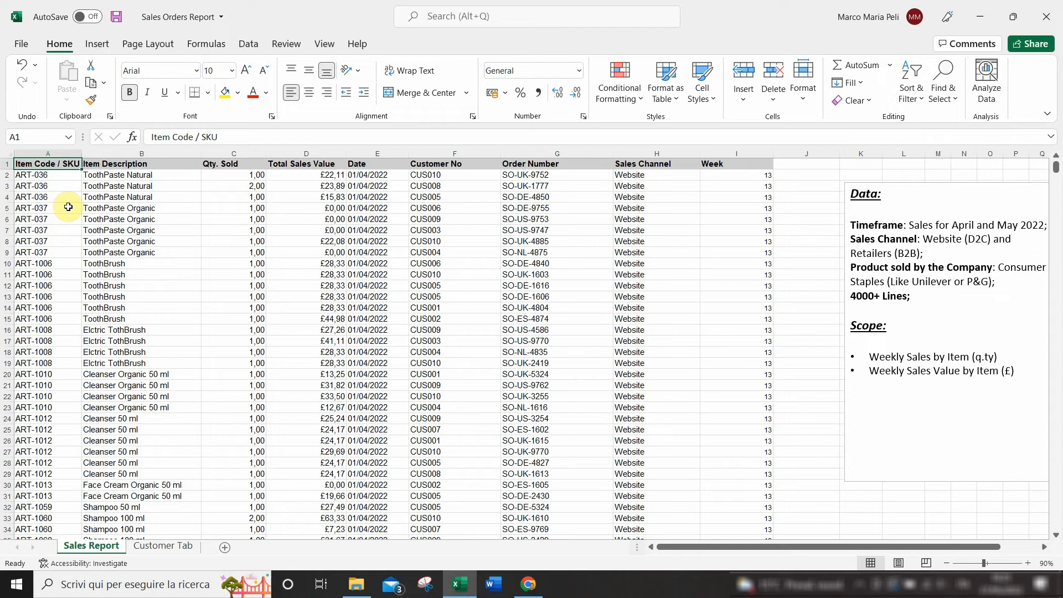
pyautogui.hotkey('ctrl', 'shift', 'Right')
pyautogui.hotkey('ctrl', 'shift', 'Down')
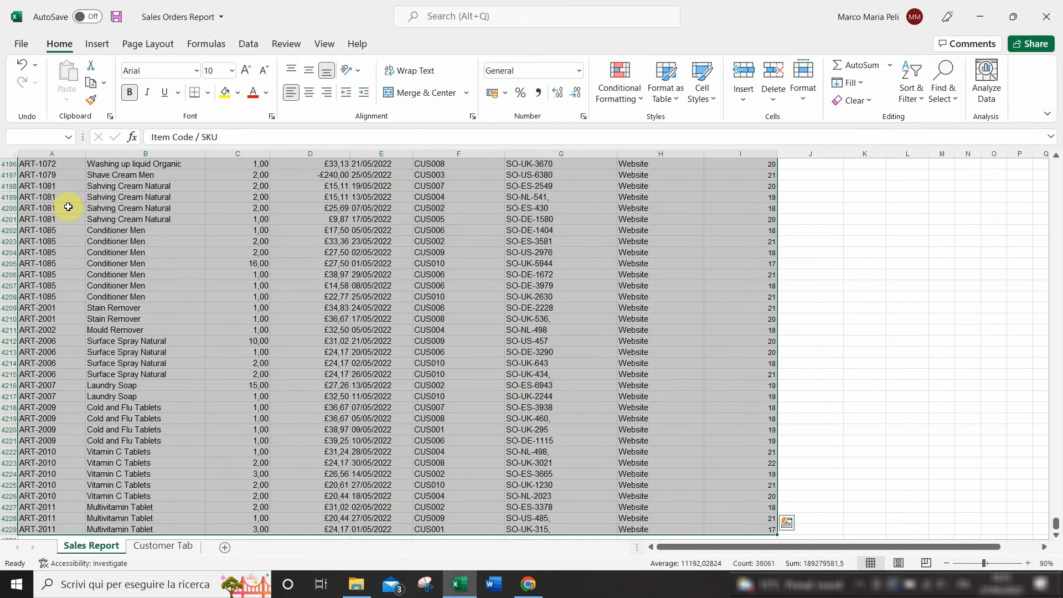
# Select the whole sales table, A1 to I4229, and insert a PivotTable from it on a new worksheet.
pyautogui.hotkey('ctrl', 'Home')
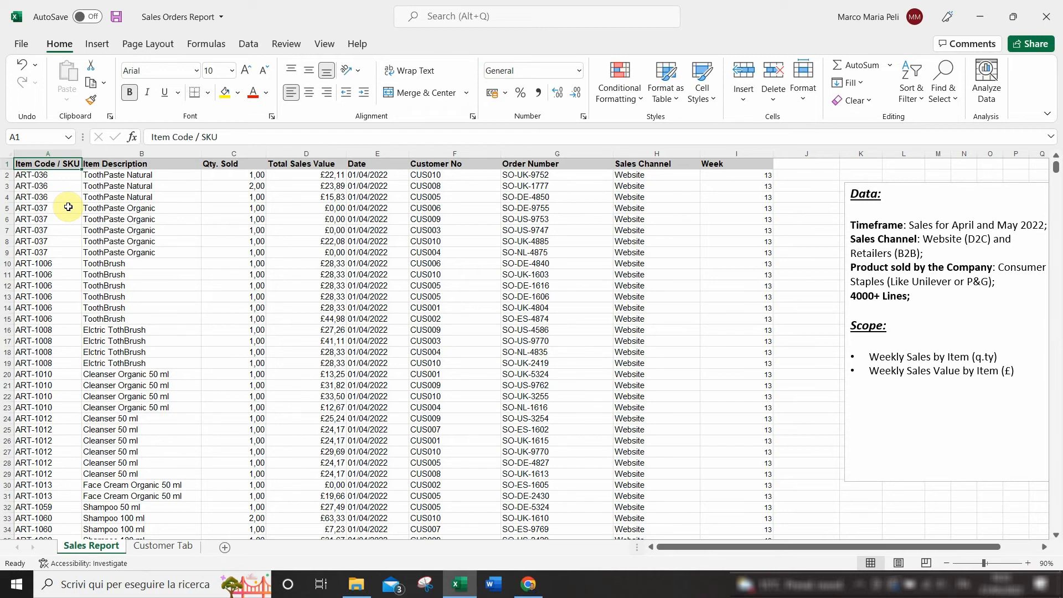
pyautogui.hotkey('ctrl', 'shift', 'Right')
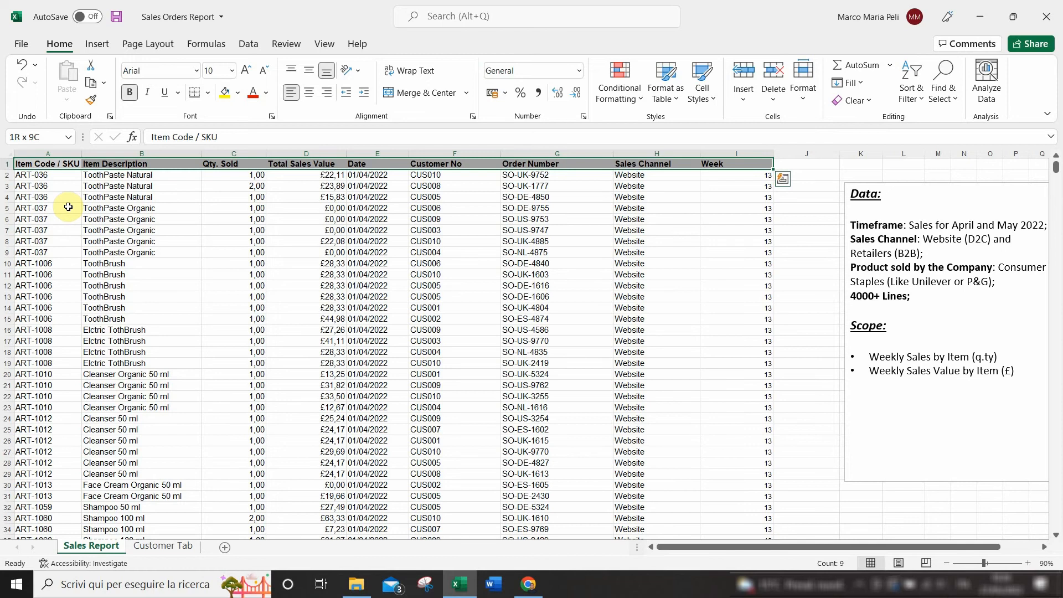
pyautogui.hotkey('ctrl', 'shift', 'Down')
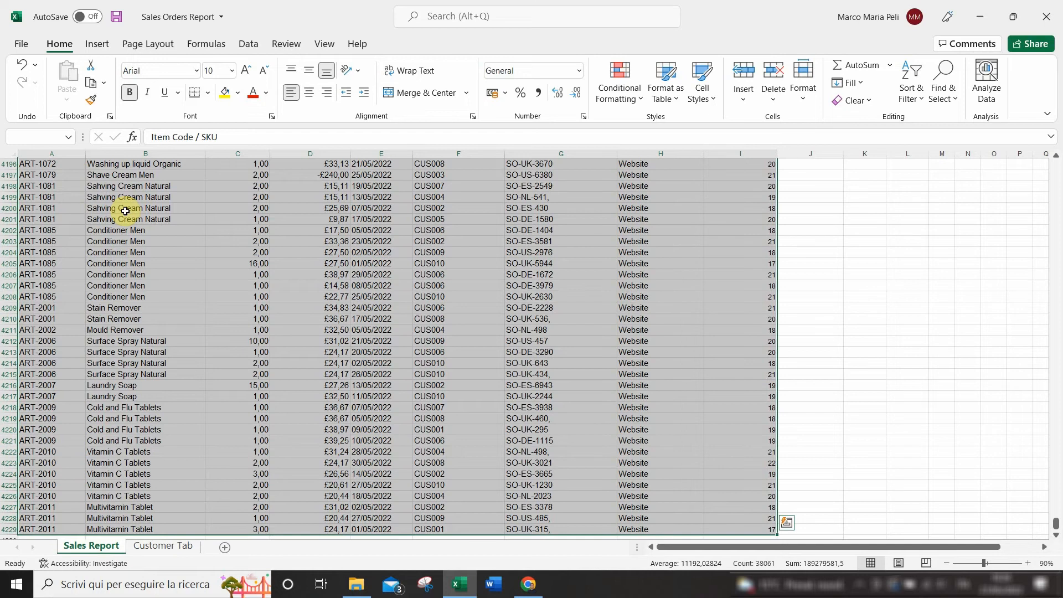
pyautogui.click(96, 45)
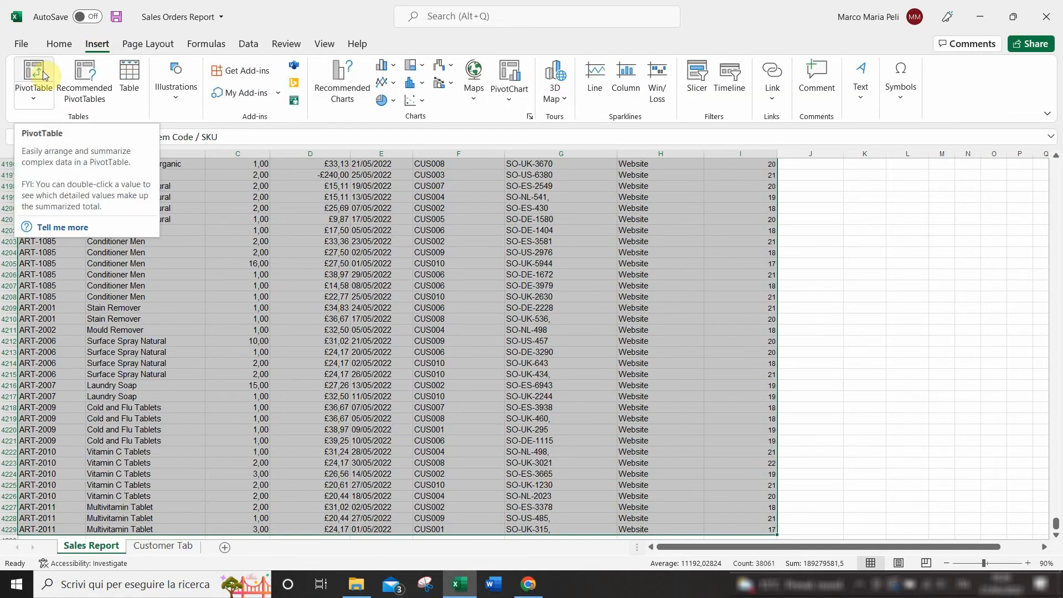
pyautogui.click(44, 74)
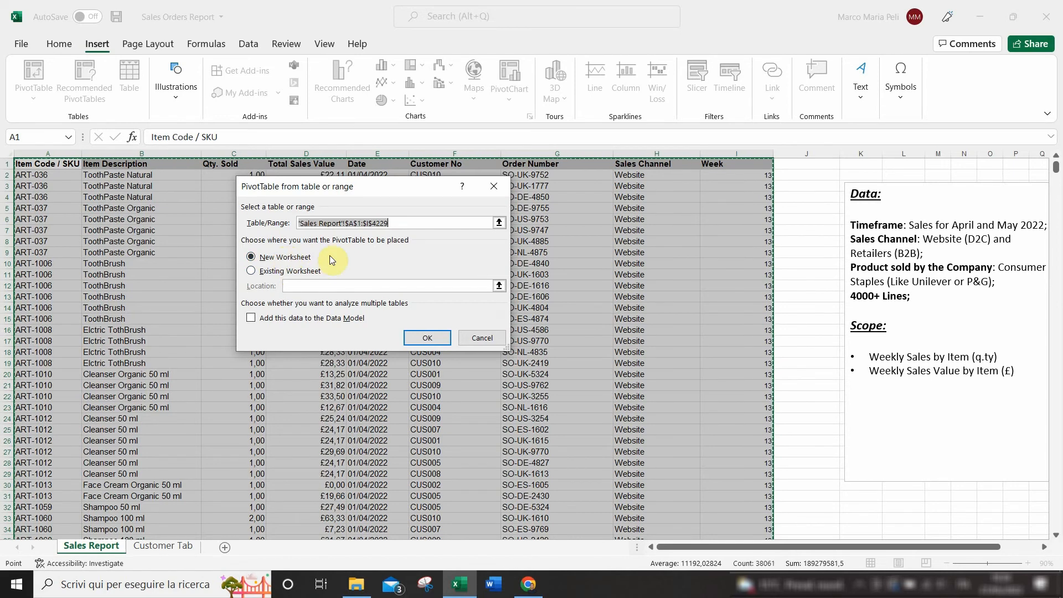
pyautogui.click(439, 339)
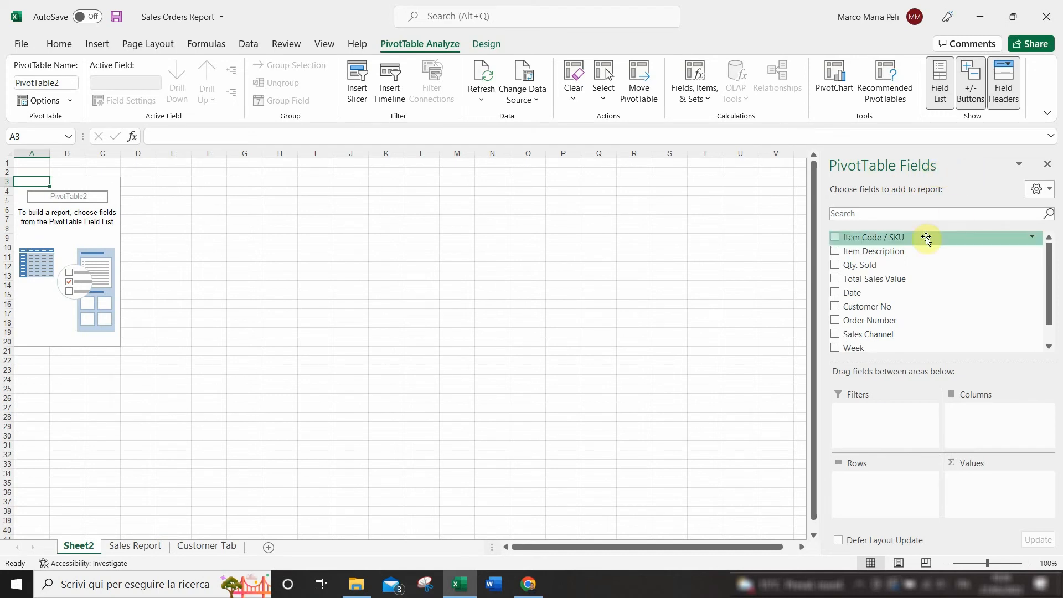
# Compare the PivotTable field list with the column headers in row 1 of the Sales Report sheet, from Item Code / SKU to Week.
pyautogui.moveTo(1050, 272)
pyautogui.mouseDown()
pyautogui.moveTo(1050, 299)
pyautogui.moveTo(1053, 265)
pyautogui.mouseUp()
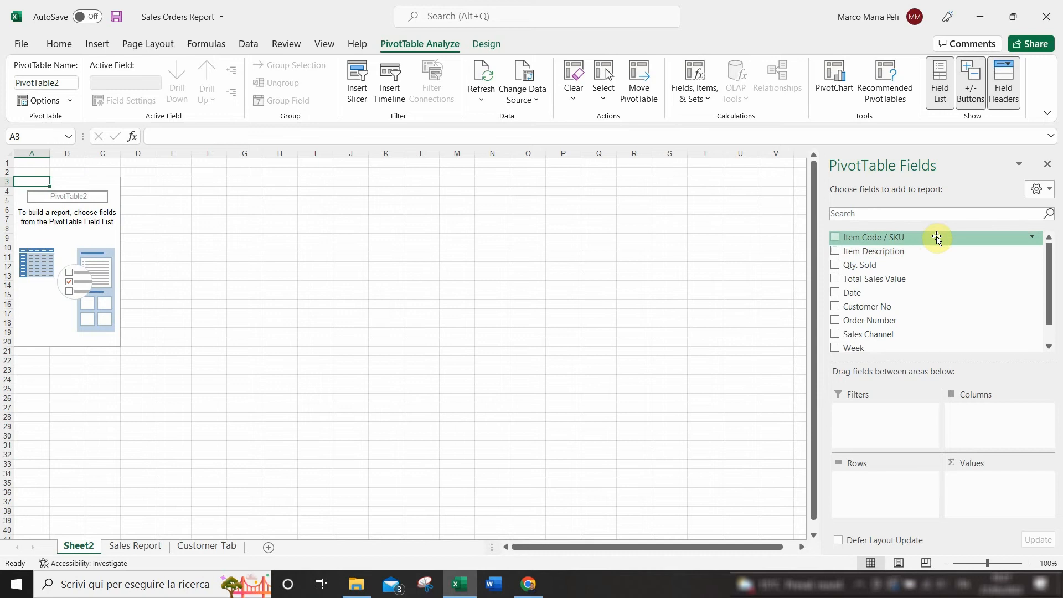
pyautogui.click(135, 545)
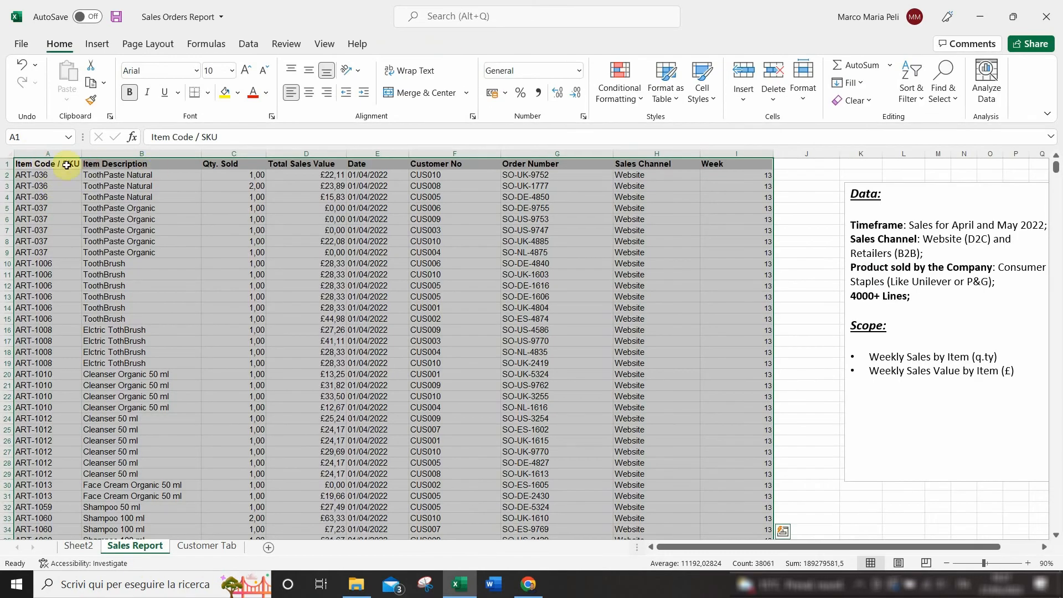
pyautogui.click(58, 165)
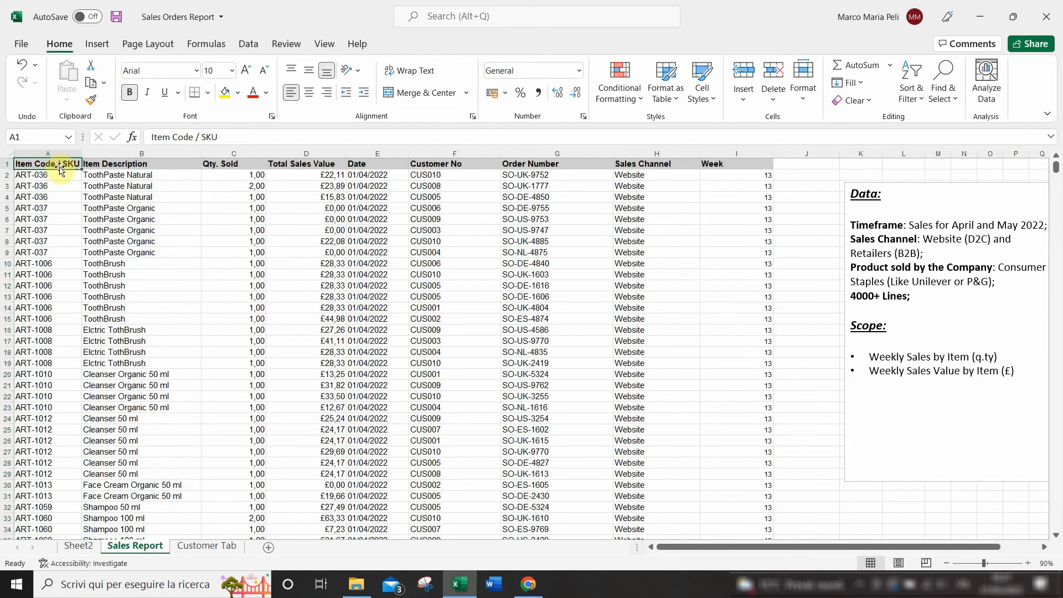
pyautogui.click(78, 546)
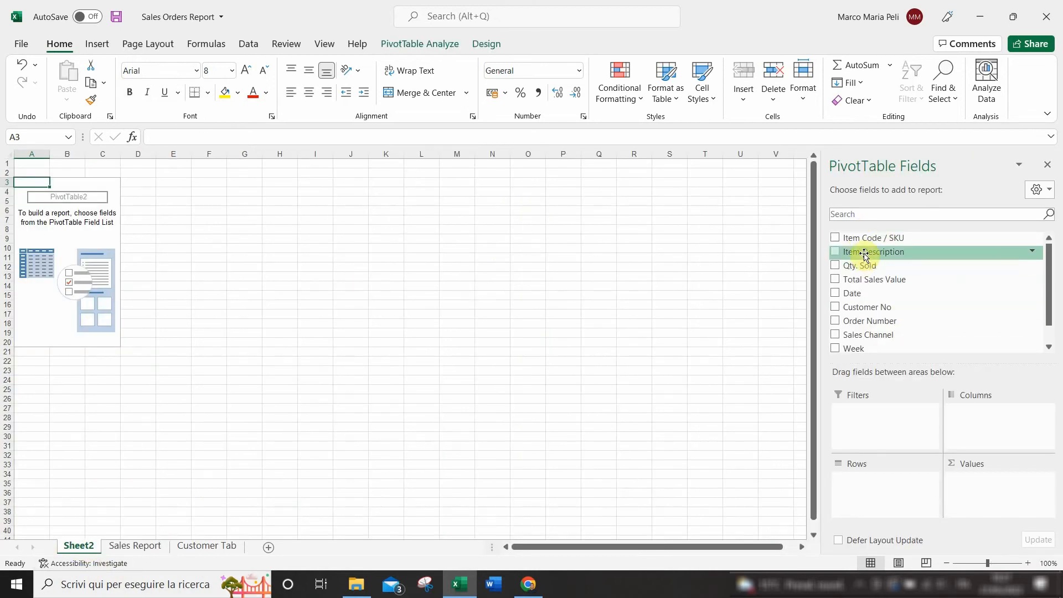
pyautogui.click(134, 546)
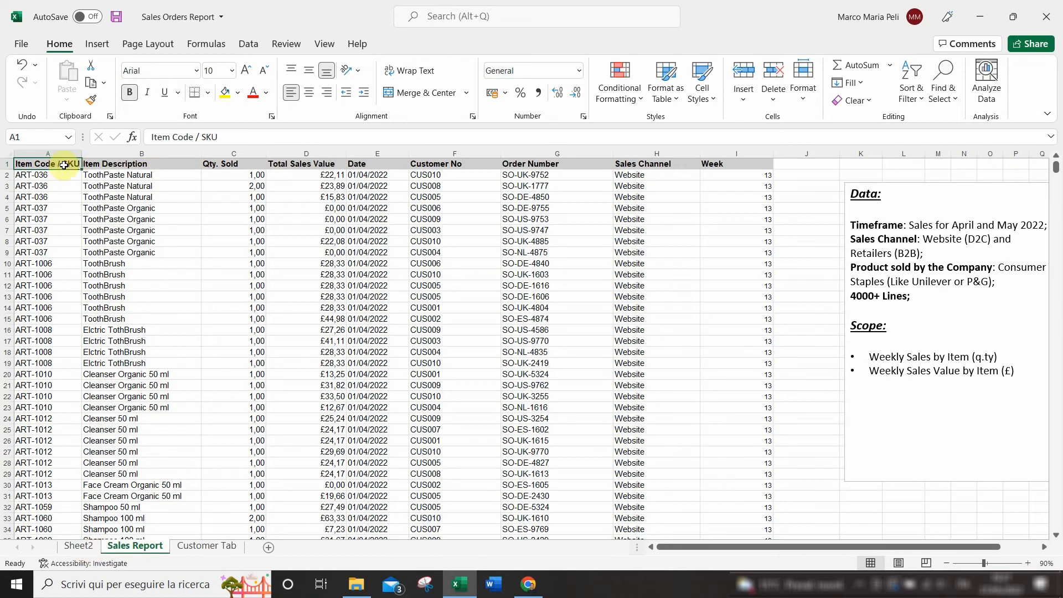
pyautogui.press('Right')
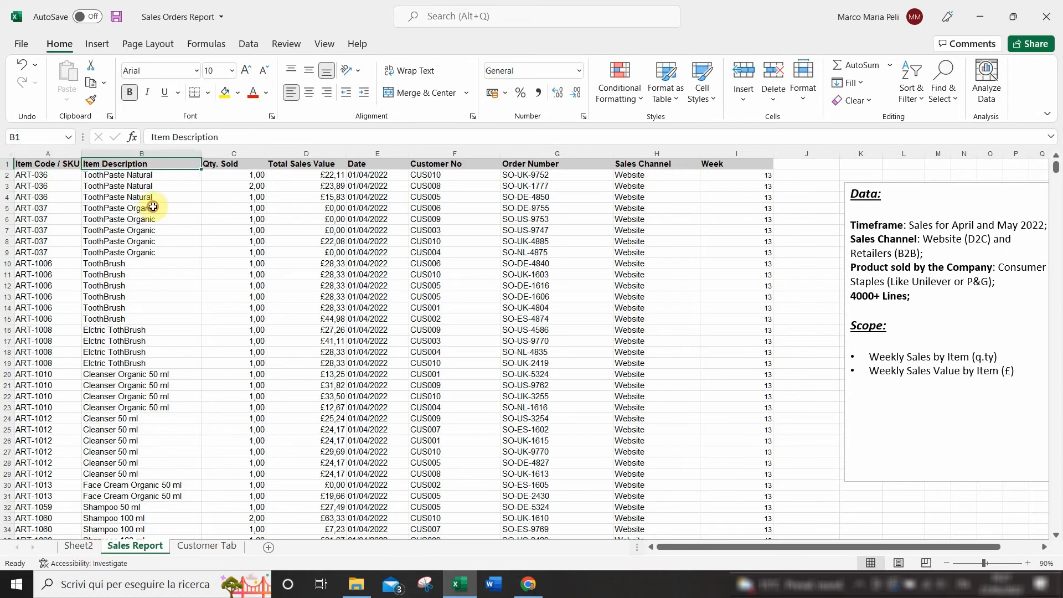
pyautogui.press('Right')
pyautogui.press('Right')
pyautogui.press('Right')
pyautogui.press('Right')
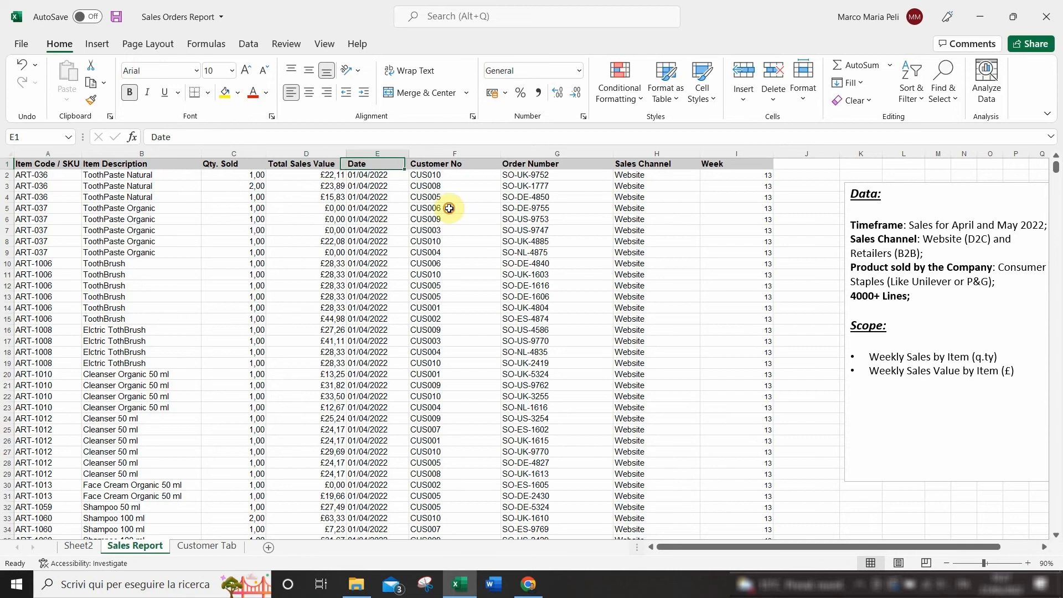
pyautogui.press('Right')
pyautogui.press('Right')
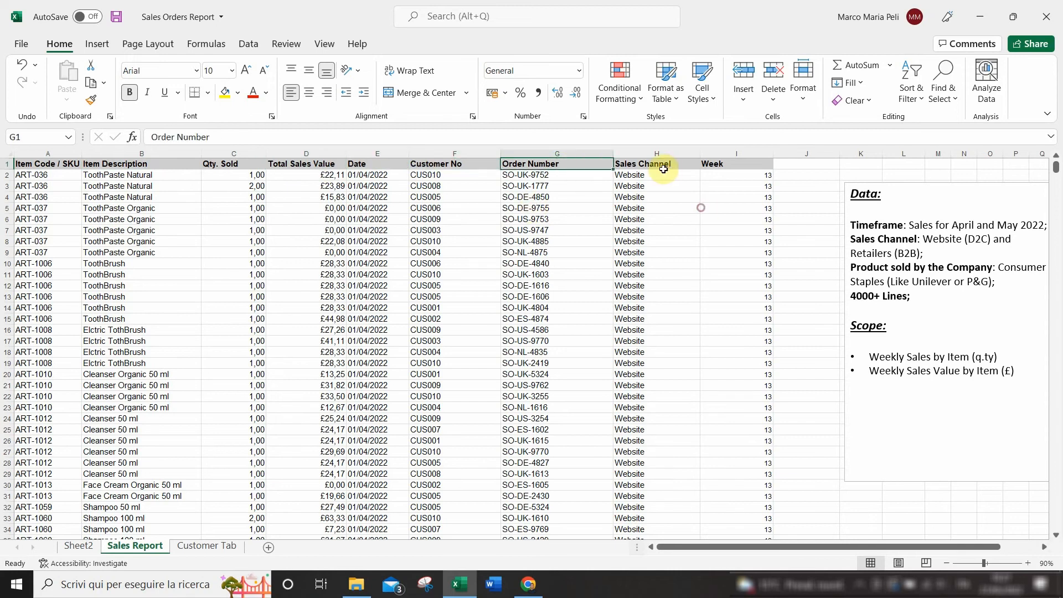
pyautogui.press('Right')
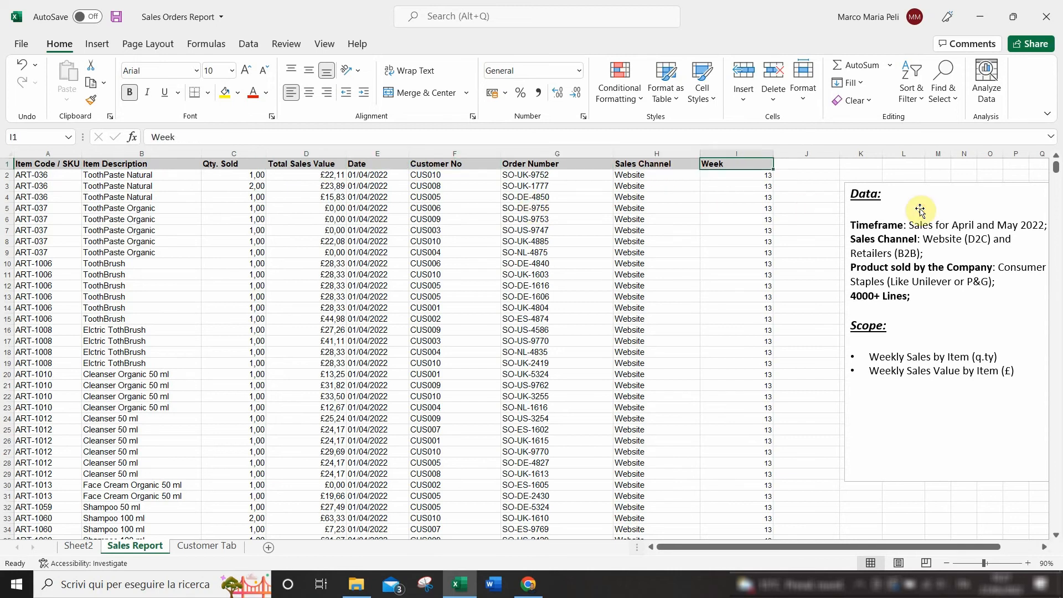
pyautogui.press('Delete')
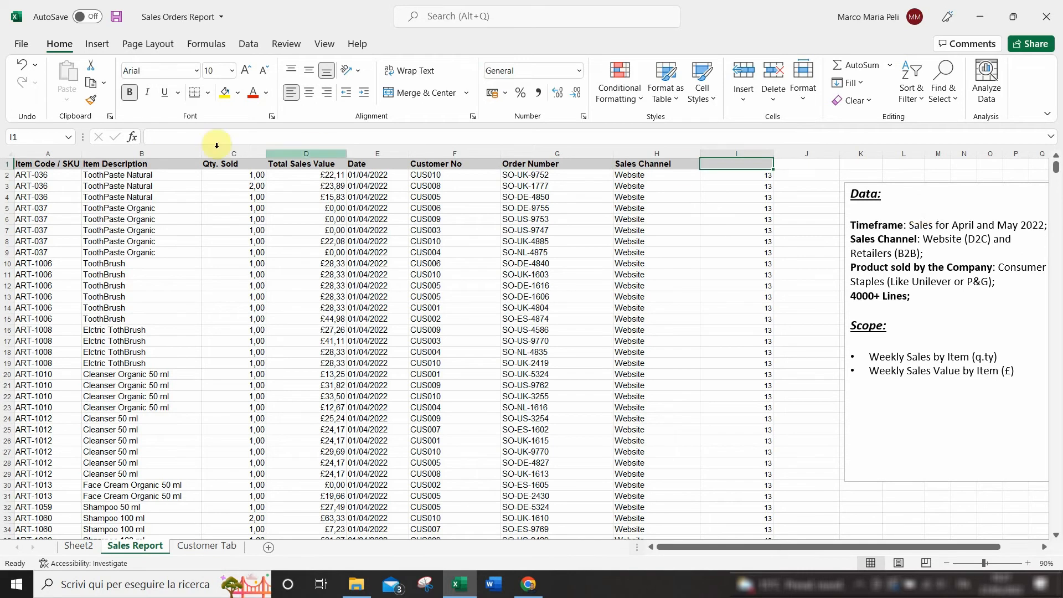
pyautogui.moveTo(19, 164); pyautogui.dragTo(751, 164)
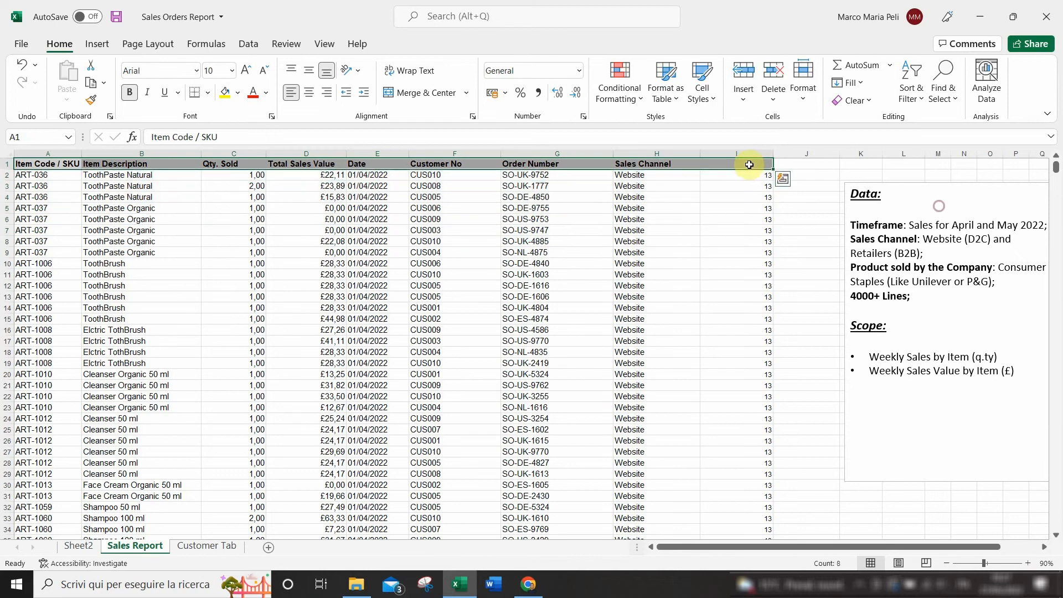
pyautogui.click(752, 164)
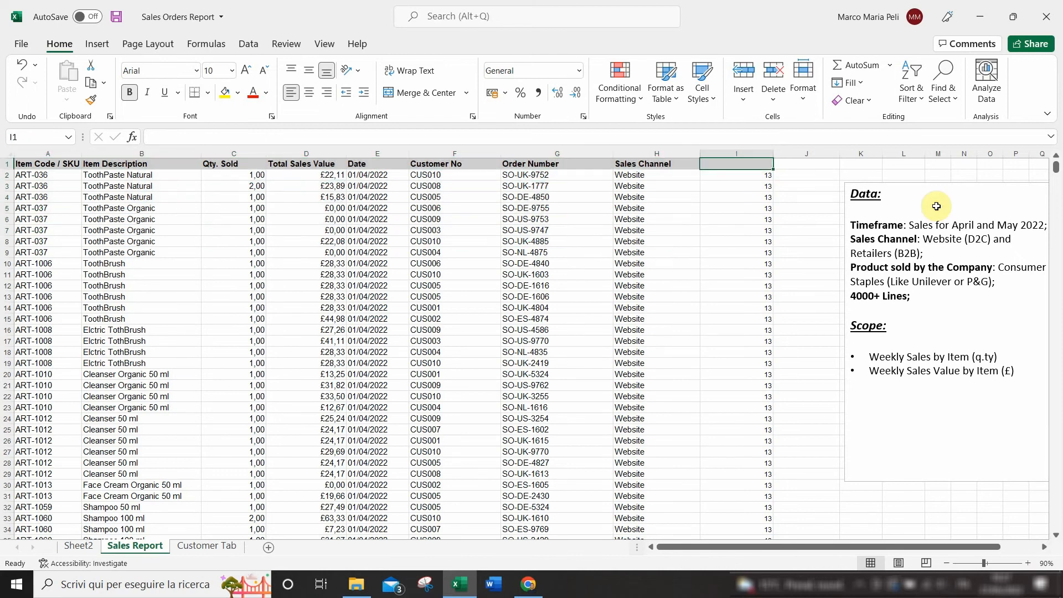
pyautogui.hotkey('ctrl', 'z')
# Return to the PivotTable on Sheet2 and add the Item Code / SKU field to its Rows area.
pyautogui.click(78, 545)
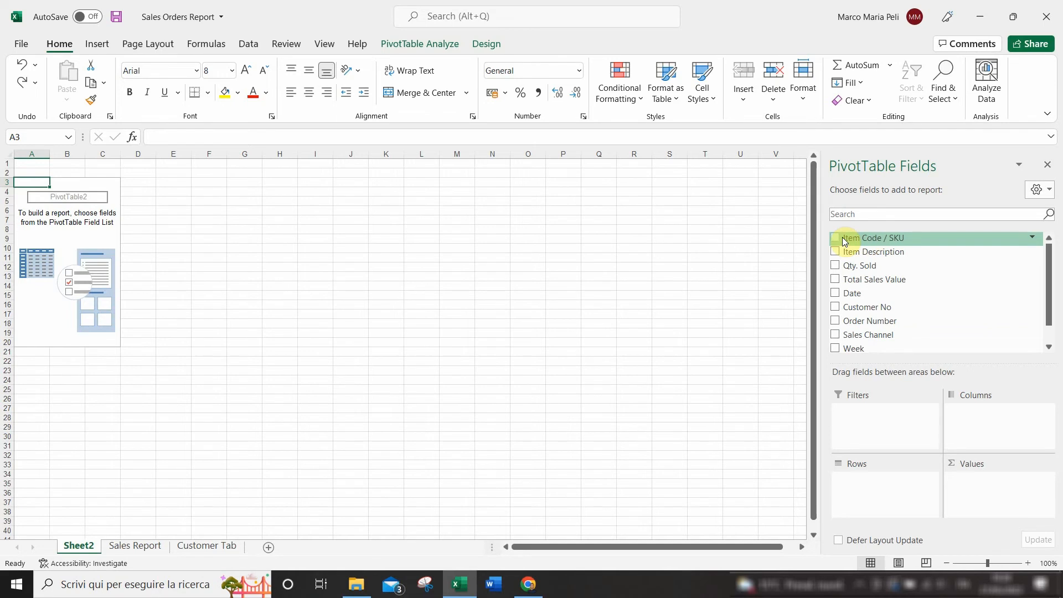
pyautogui.moveTo(842, 237); pyautogui.dragTo(869, 498)
pyautogui.moveTo(870, 497); pyautogui.dragTo(875, 496)
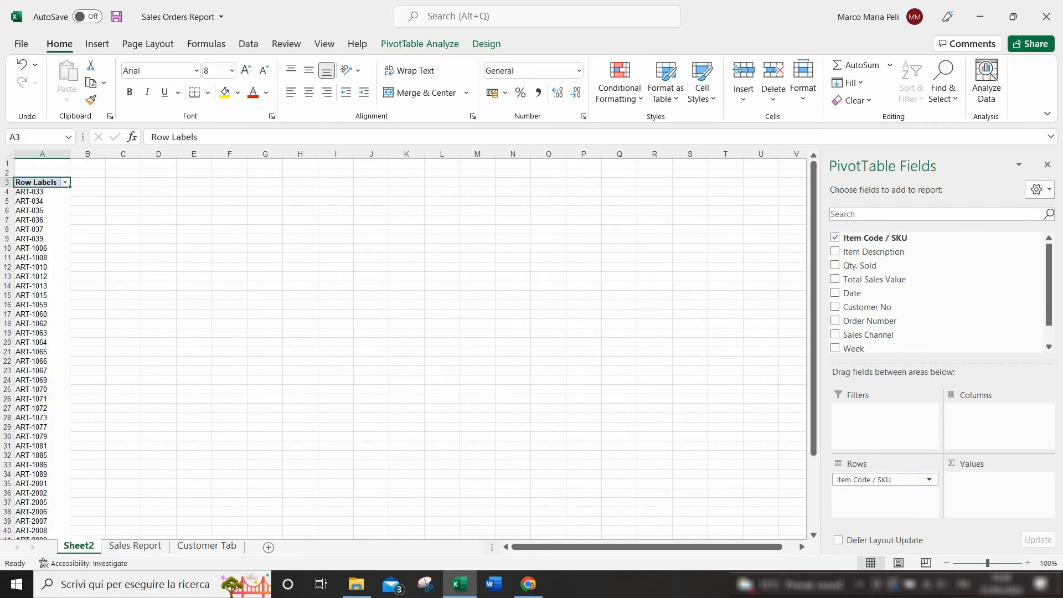
# Look through the item codes in the PivotTable rows and compare them with the repeated item lines in the Sales Report sheet.
pyautogui.scroll(-3, 56, 233)
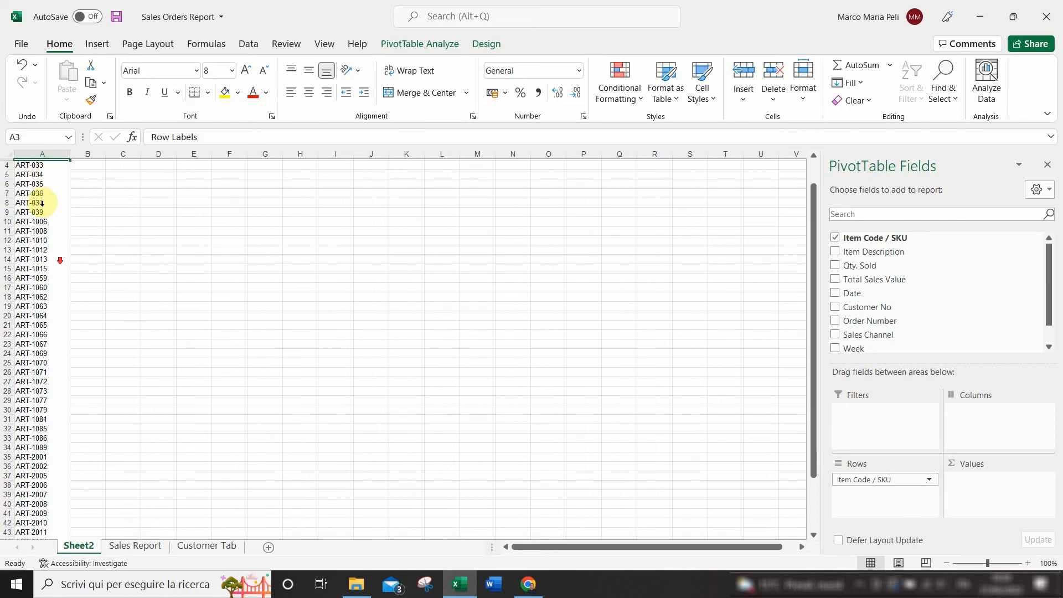
pyautogui.scroll(-5, 55, 256)
pyautogui.scroll(10, 55, 255)
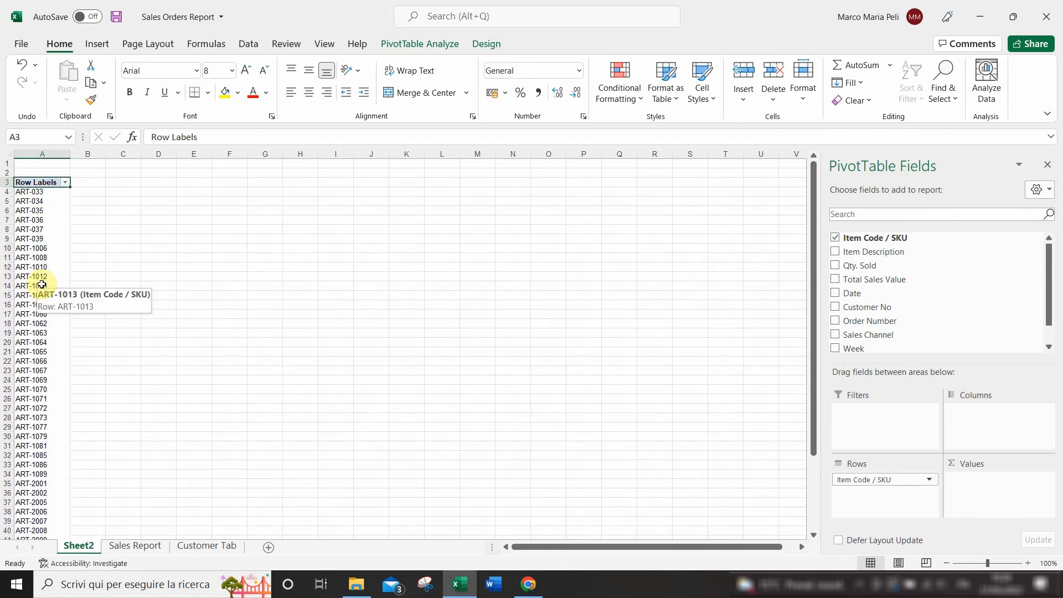
pyautogui.click(135, 545)
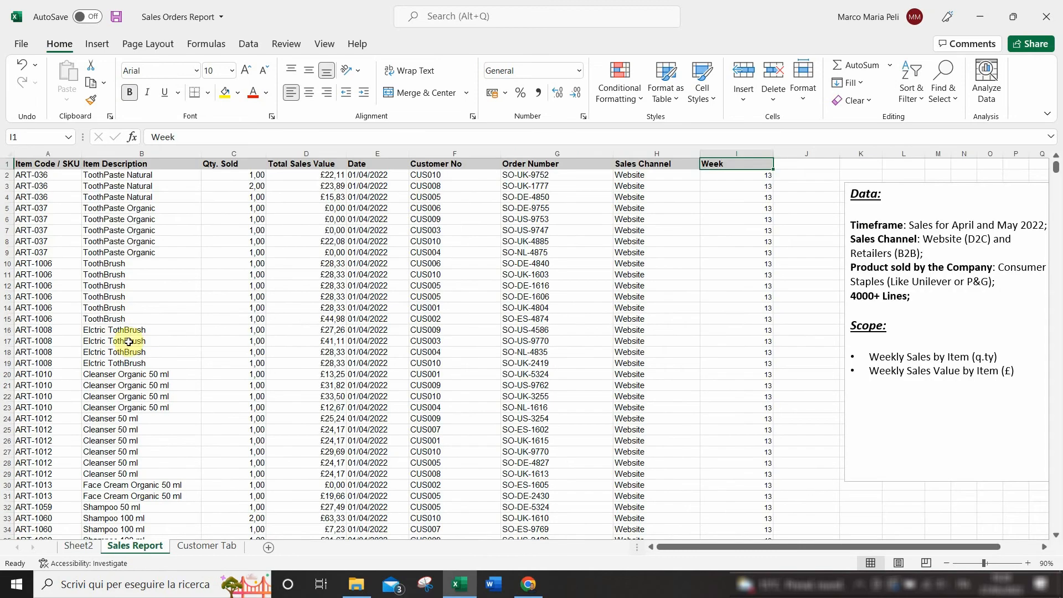
pyautogui.click(78, 545)
pyautogui.scroll(1, 78, 316)
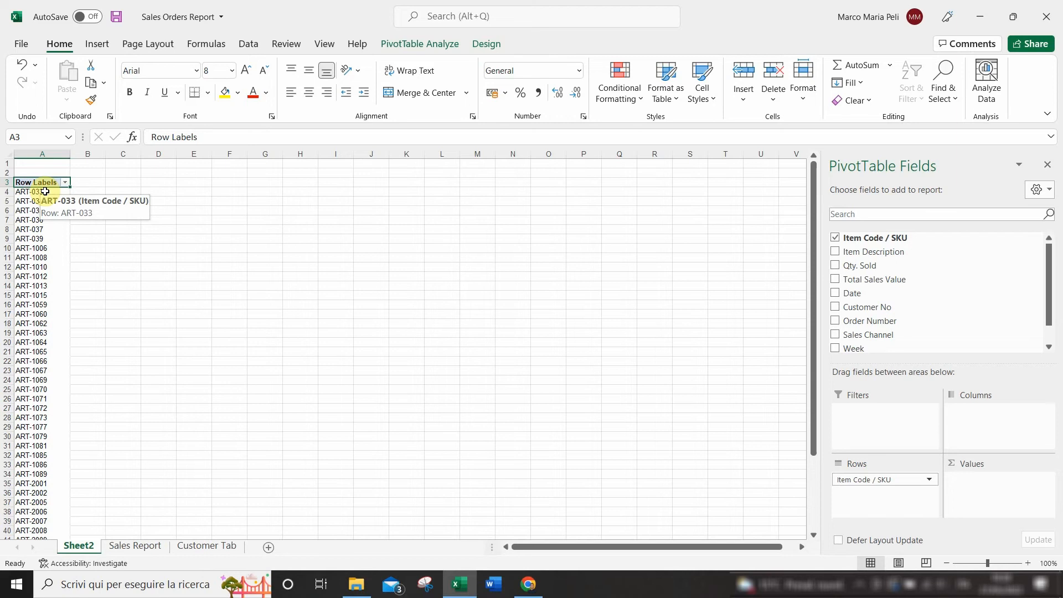
pyautogui.scroll(-4, 57, 239)
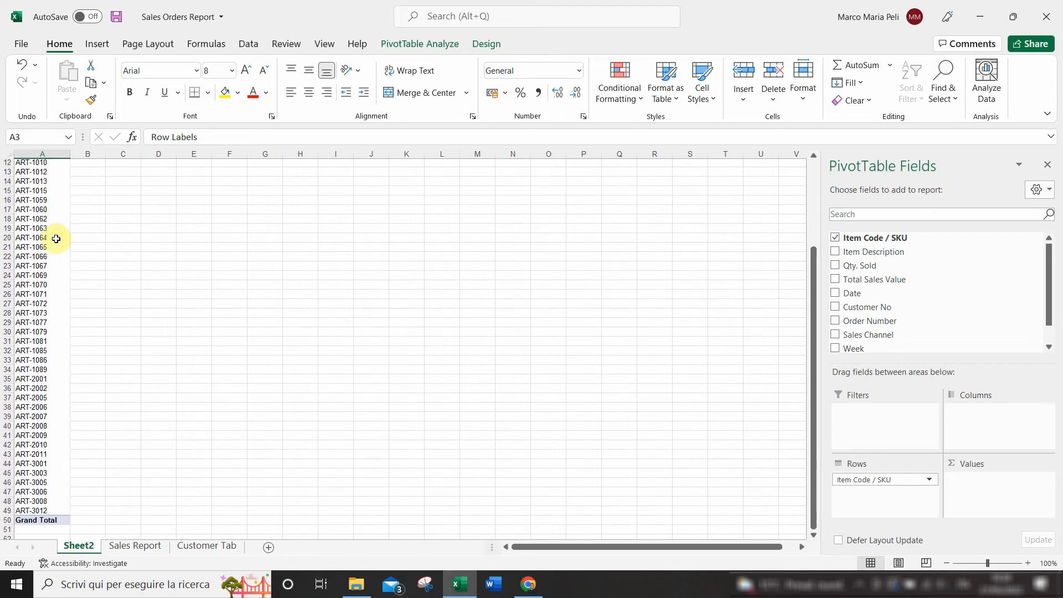
pyautogui.scroll(4, 55, 237)
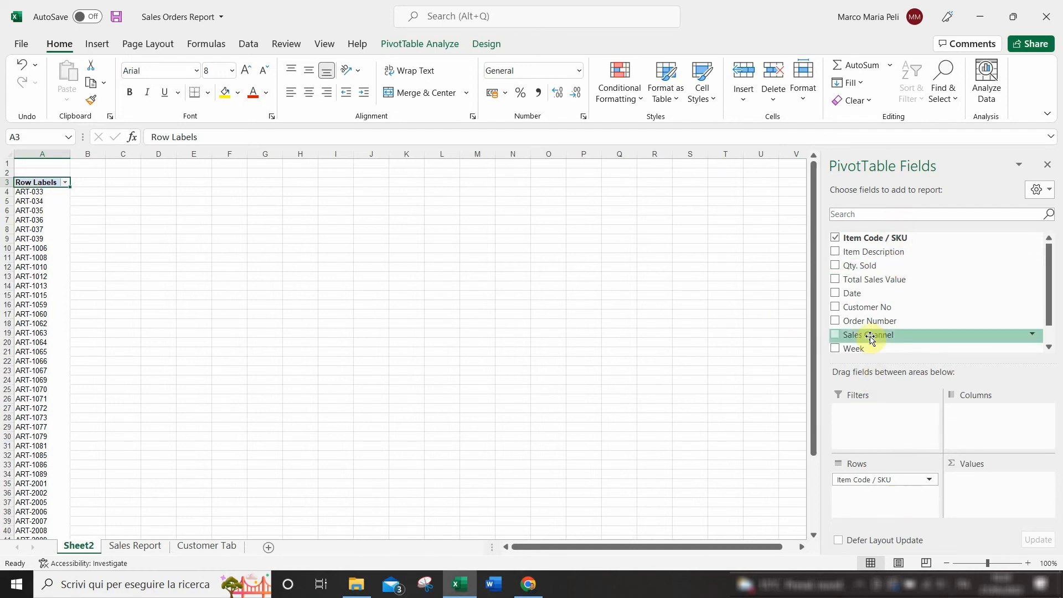
# Add the Week field to the PivotTable's Columns area and Qty. Sold to its Values area as a sum.
pyautogui.moveTo(867, 348); pyautogui.dragTo(979, 421)
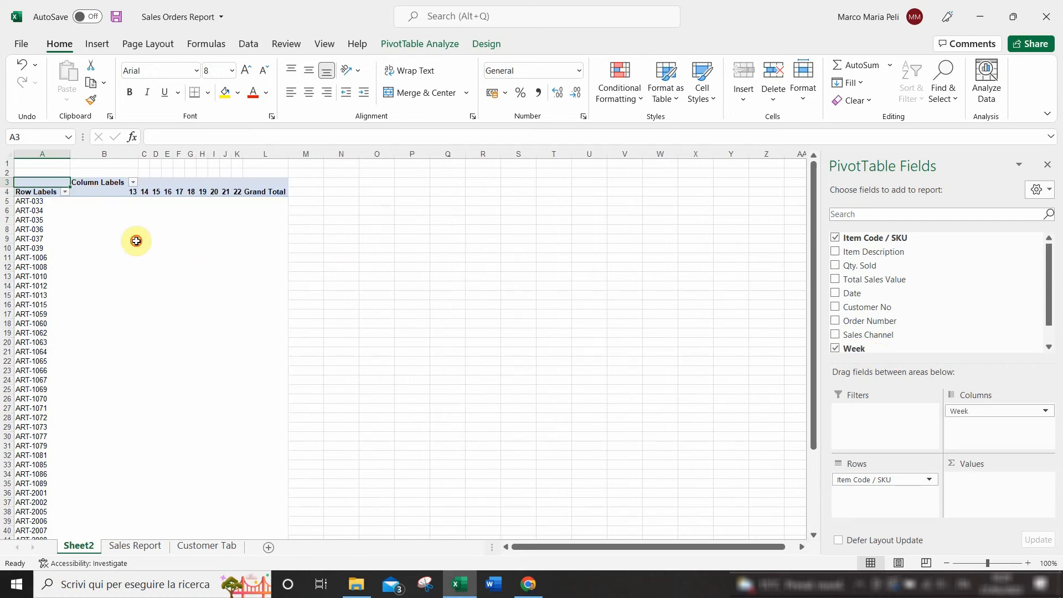
pyautogui.moveTo(119, 191); pyautogui.dragTo(237, 188)
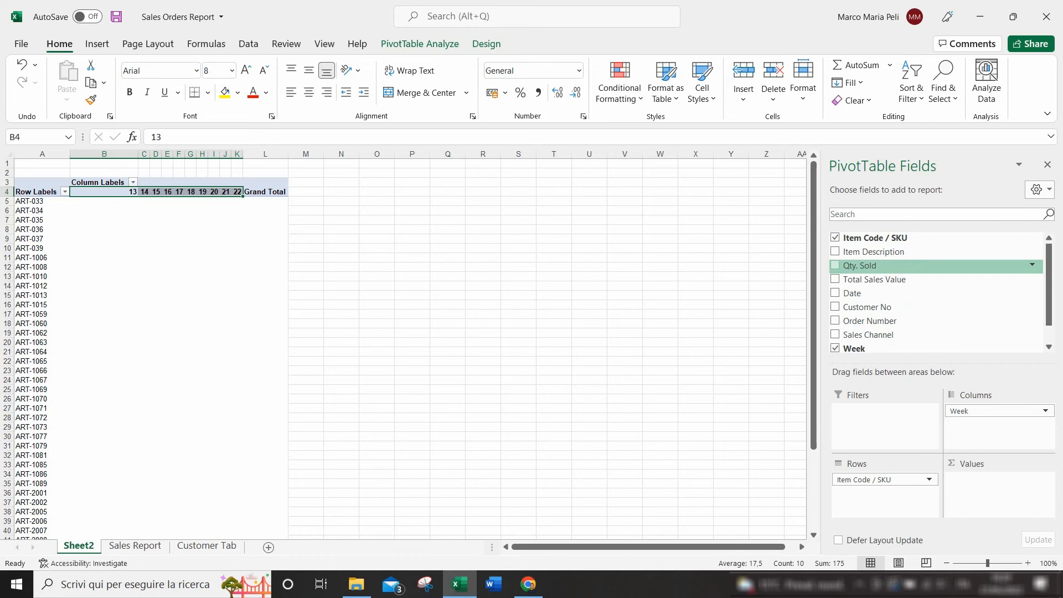
pyautogui.moveTo(898, 270); pyautogui.dragTo(1018, 497)
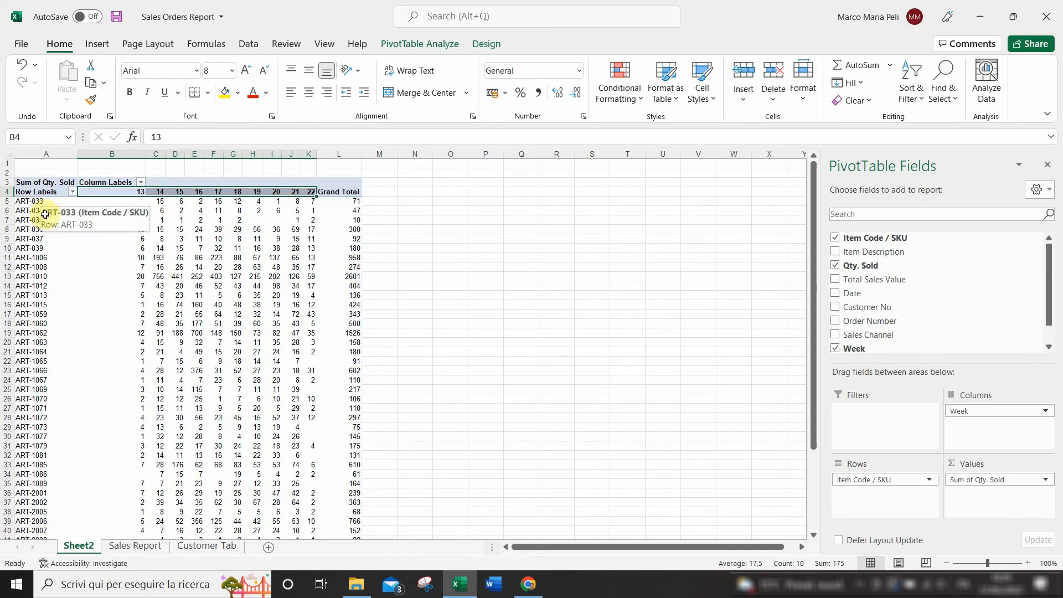
# Examine the weekly quantities per item, the ART-033 row with its grand total, and the Grand Total row under week 13.
pyautogui.scroll(-4, 38, 438)
pyautogui.scroll(4, 51, 550)
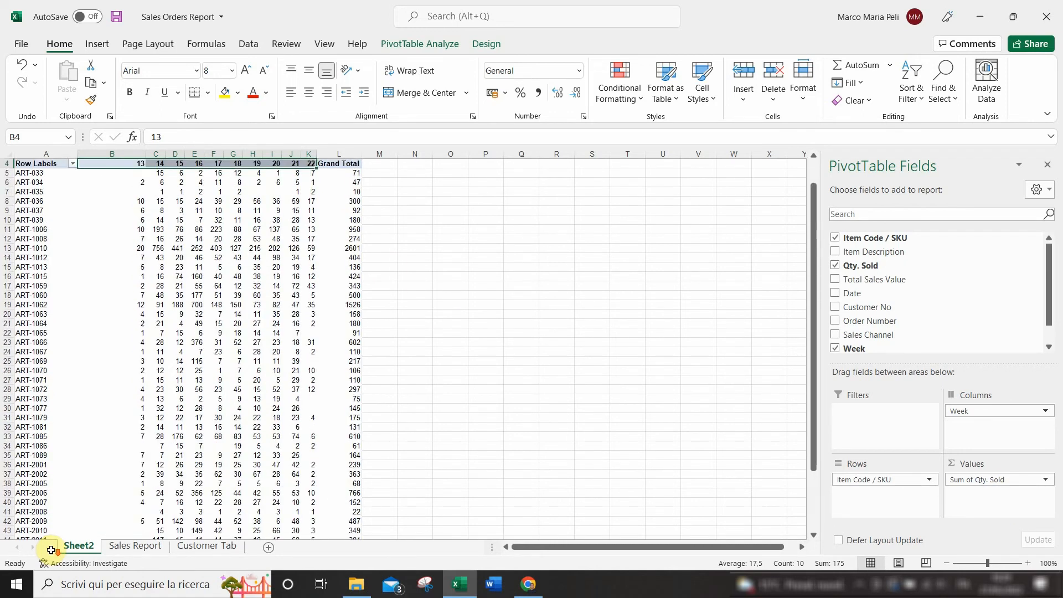
pyautogui.moveTo(345, 202)
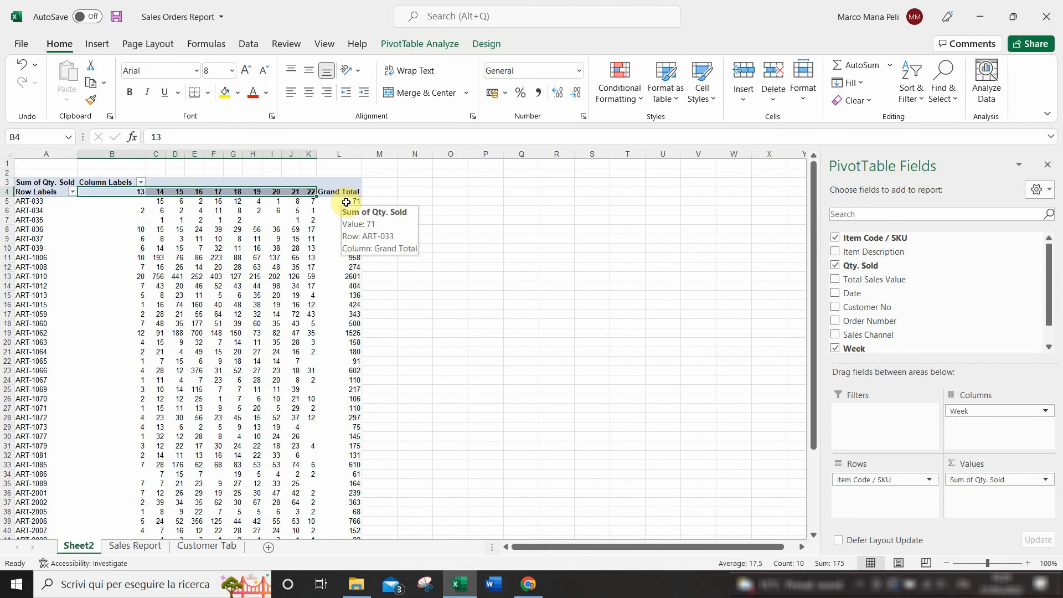
pyautogui.click(345, 202)
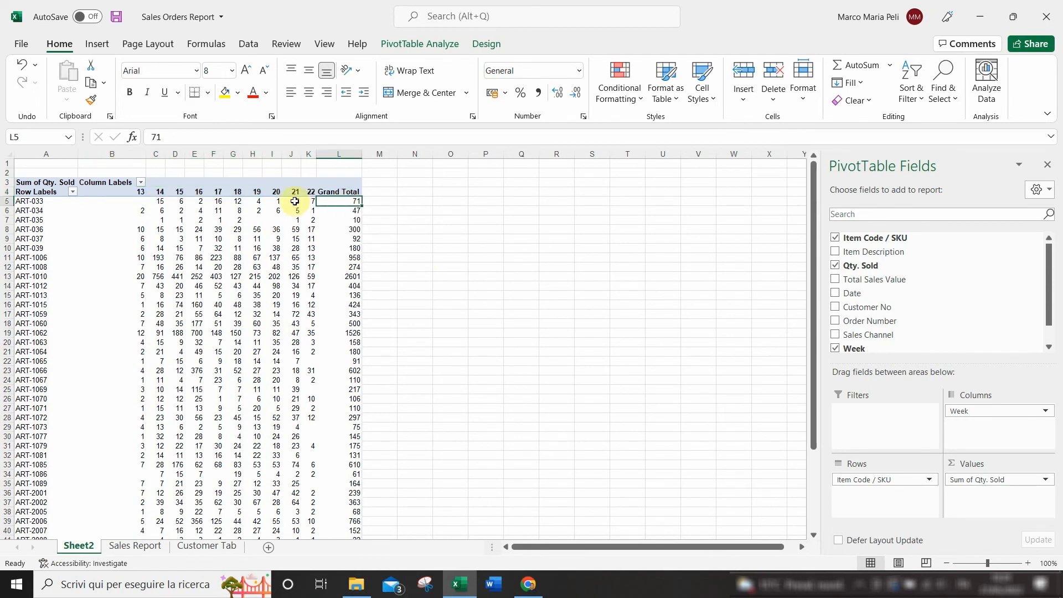
pyautogui.moveTo(160, 201); pyautogui.dragTo(308, 201)
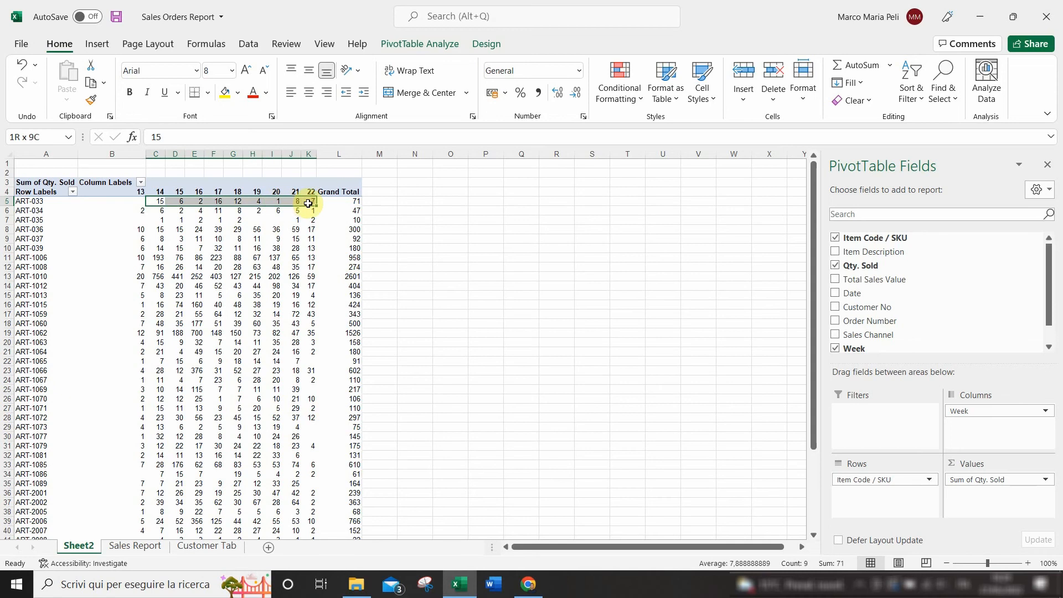
pyautogui.scroll(-2, 191, 373)
pyautogui.scroll(-5, 191, 373)
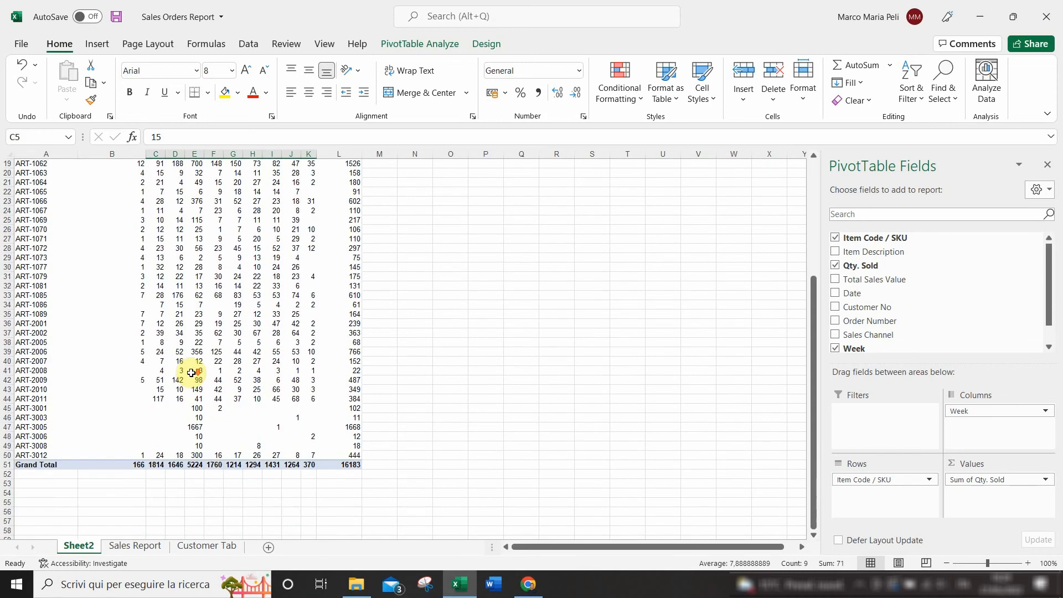
pyautogui.click(140, 436)
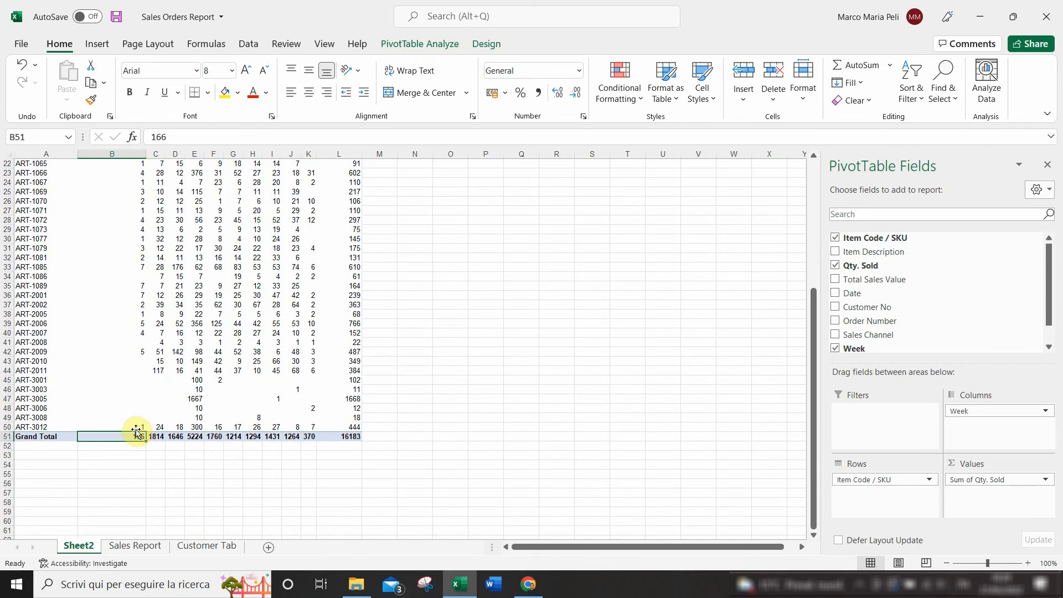
pyautogui.scroll(7, 167, 534)
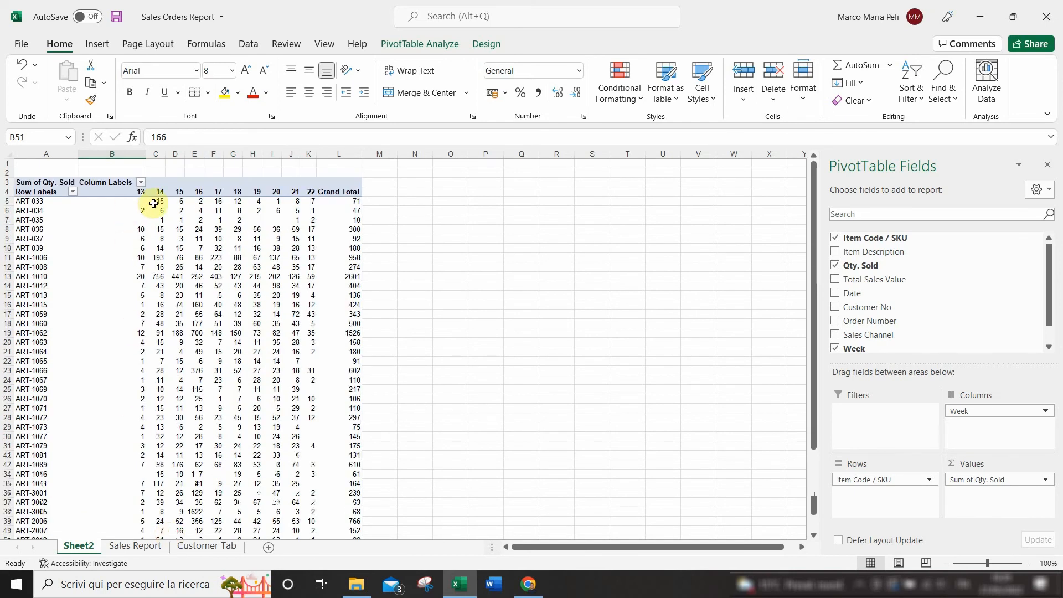
# Check the sums of ART-033's weekly quantities and of all item quantities in week 13 against the PivotTable's grand totals.
pyautogui.moveTo(128, 201); pyautogui.dragTo(310, 200)
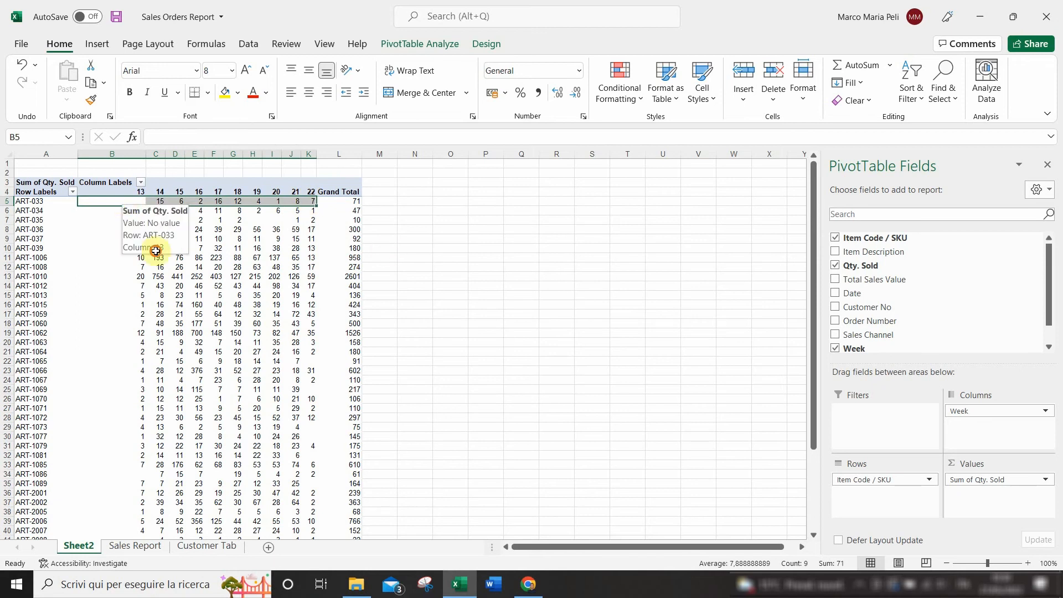
pyautogui.moveTo(127, 201); pyautogui.dragTo(313, 206)
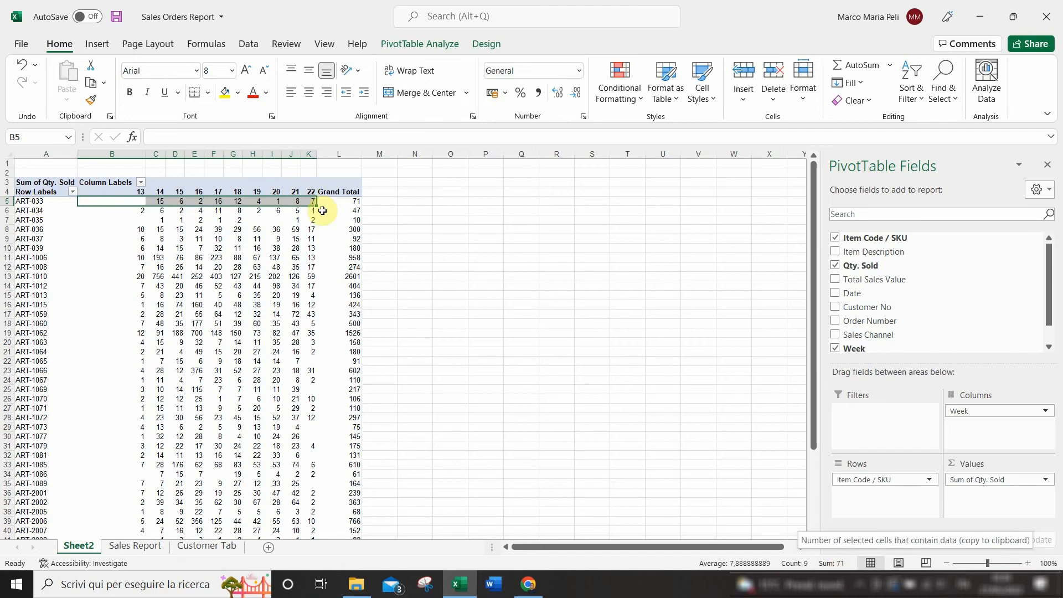
pyautogui.click(127, 202)
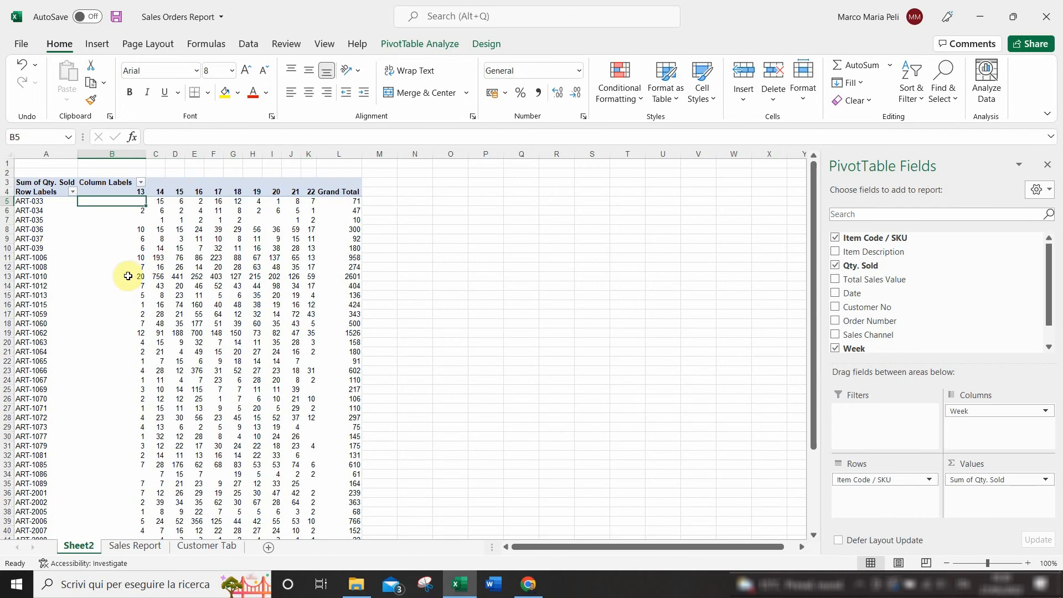
pyautogui.moveTo(131, 201); pyautogui.dragTo(125, 517)
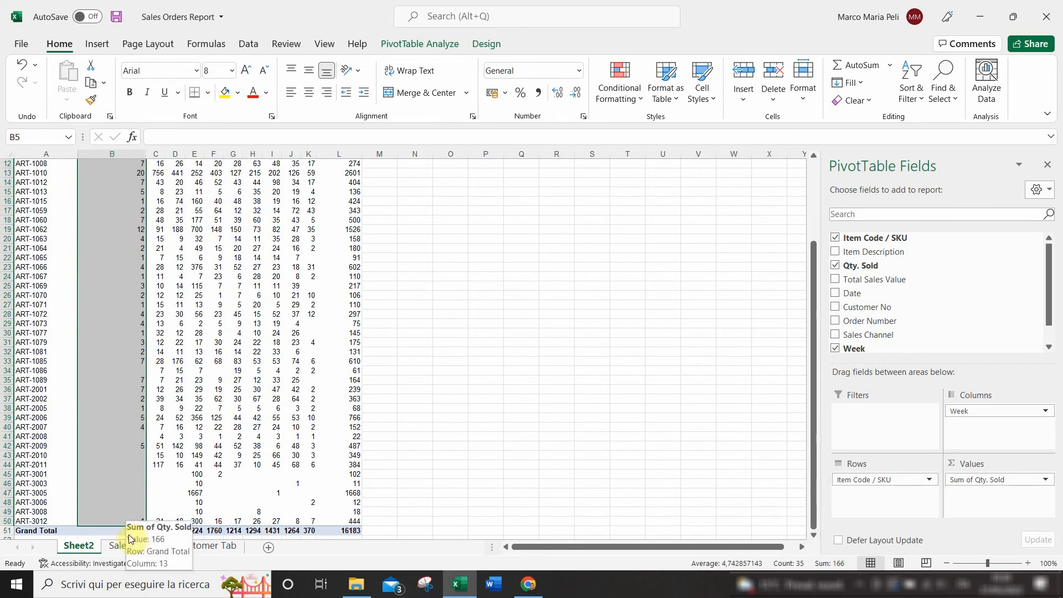
pyautogui.scroll(-1, 131, 507)
pyautogui.moveTo(126, 504)
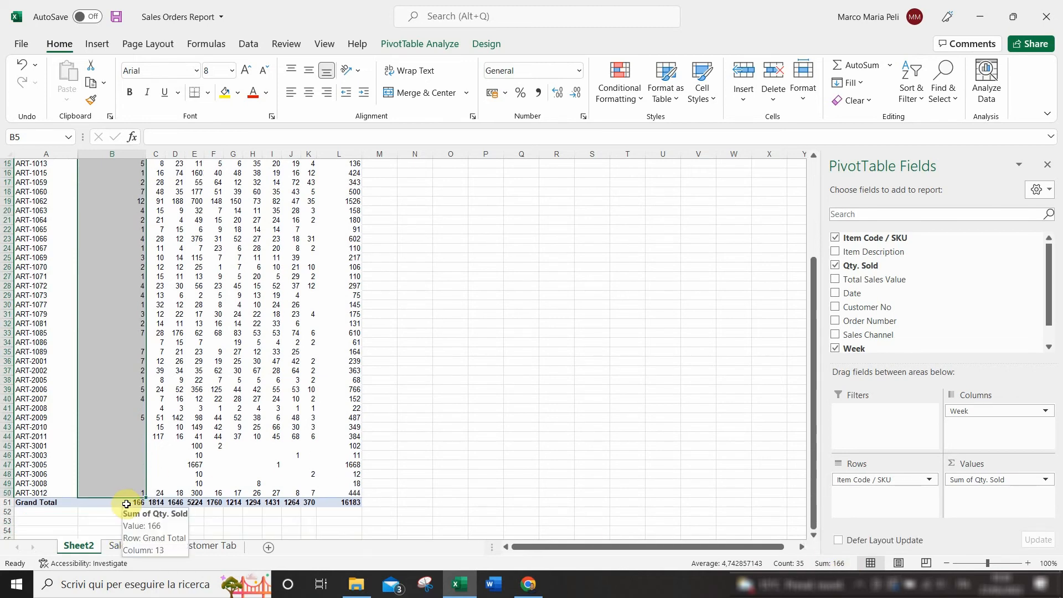
# Review the weekly quantities per item and check the sum of ART-033's quantities for weeks 14 to 22.
pyautogui.scroll(5, 222, 388)
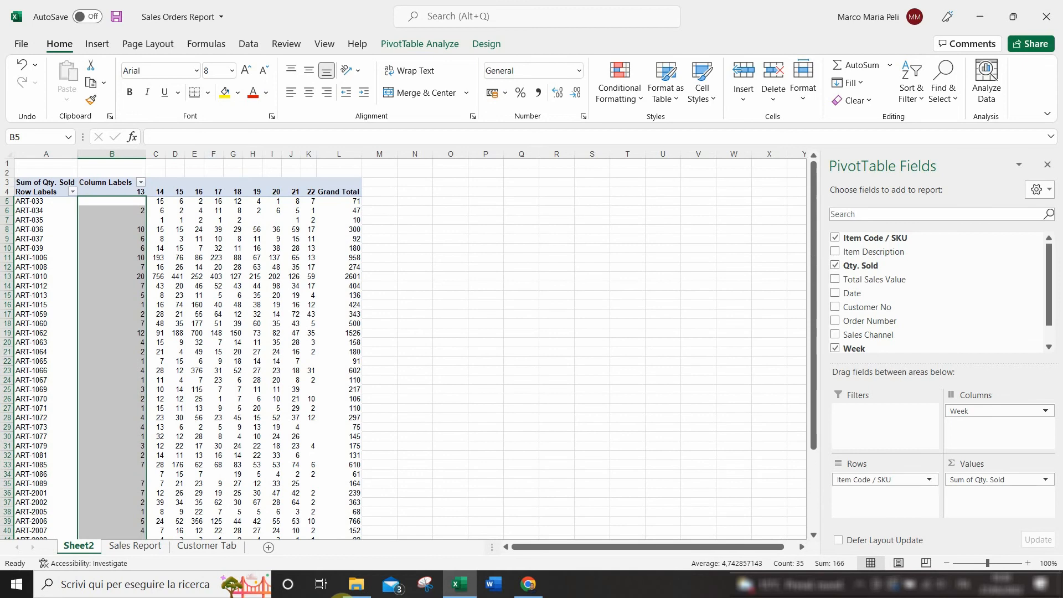
pyautogui.scroll(-1, 270, 480)
pyautogui.scroll(1, 270, 481)
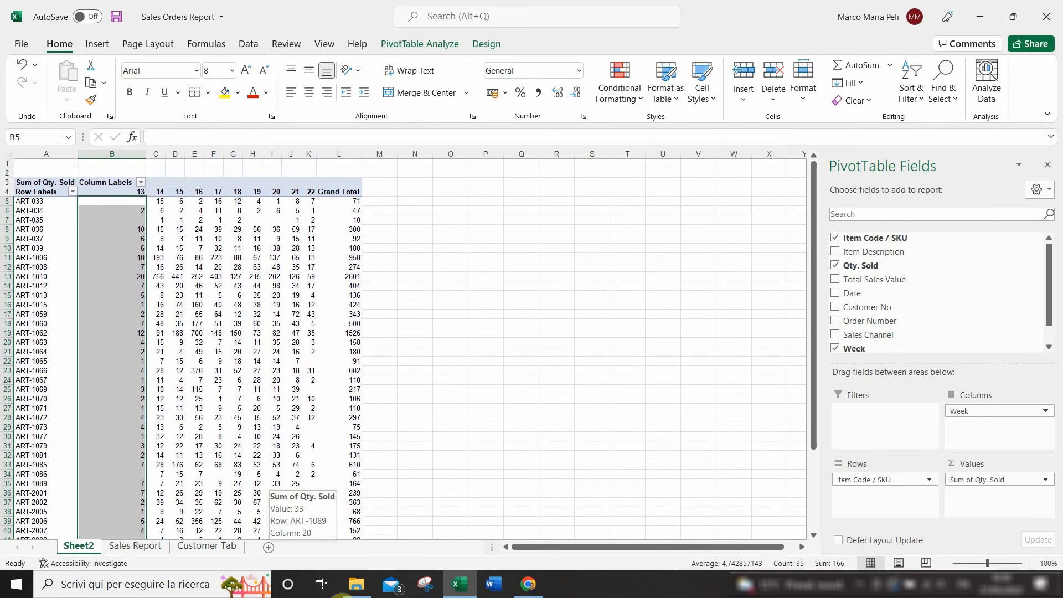
pyautogui.moveTo(158, 201); pyautogui.dragTo(309, 201)
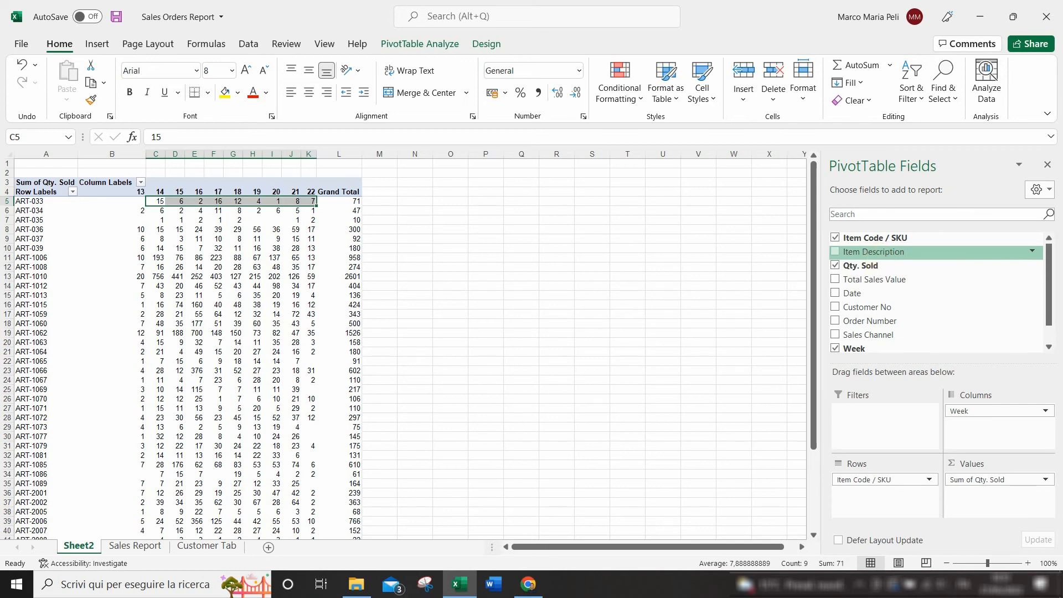
# Add Item Description to the PivotTable's Rows area below Item Code / SKU and enable the classic PivotTable layout.
pyautogui.moveTo(872, 253); pyautogui.dragTo(889, 509)
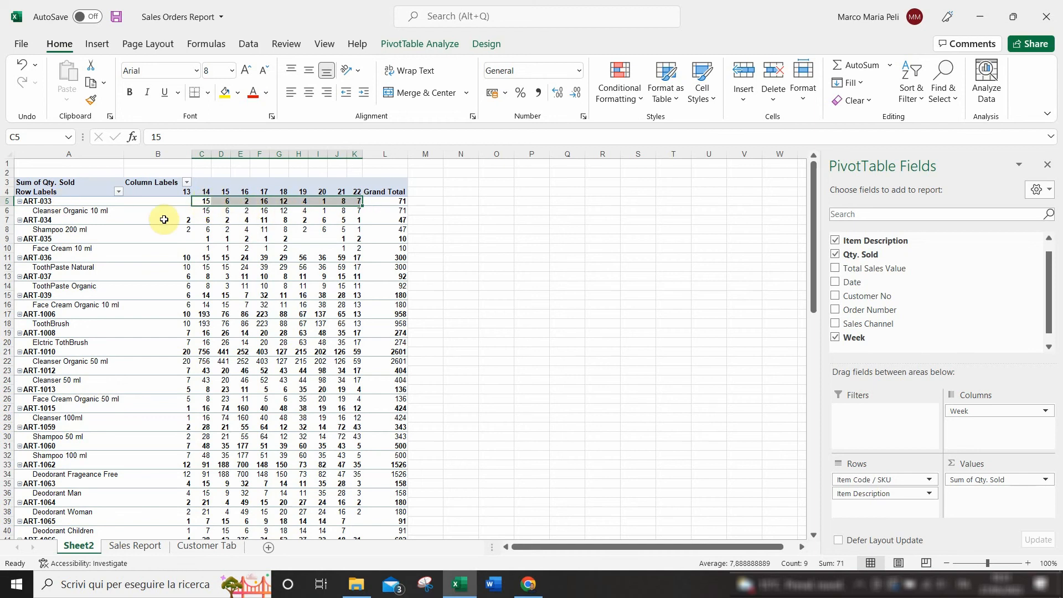
pyautogui.moveTo(148, 220)
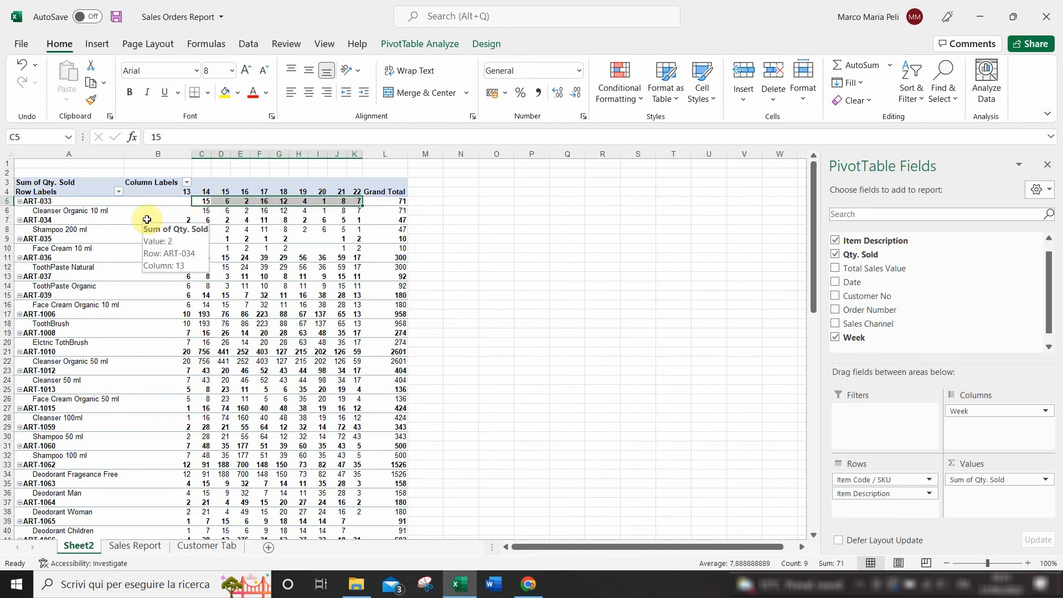
pyautogui.rightClick(80, 213)
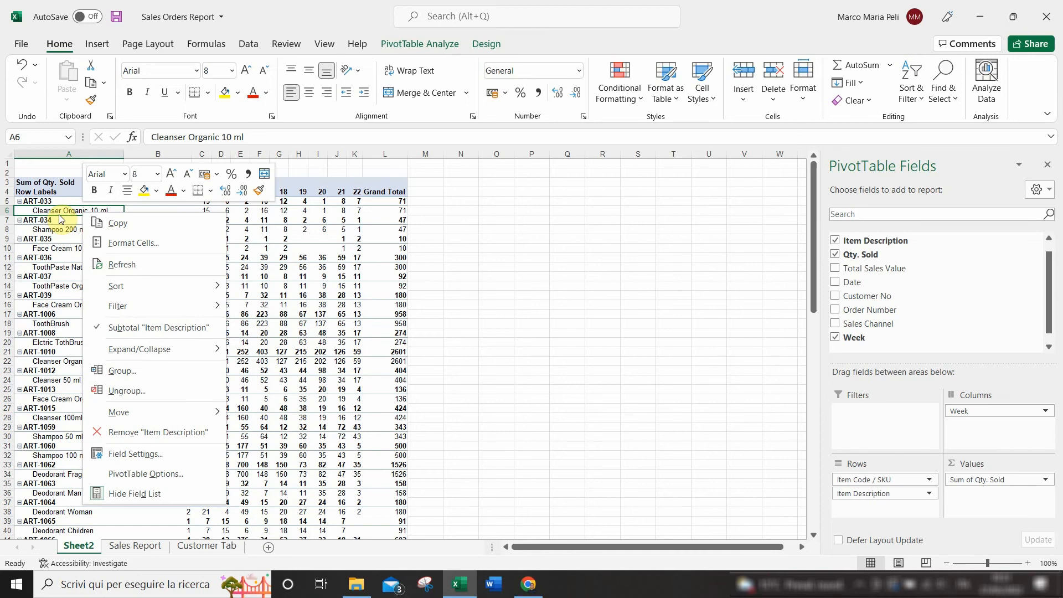
pyautogui.click(156, 478)
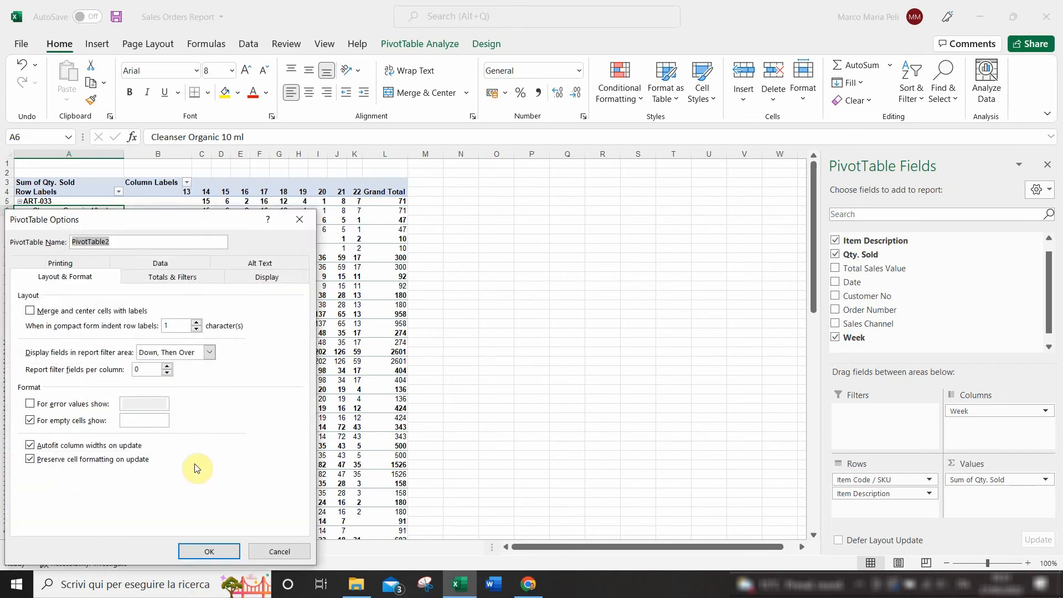
pyautogui.click(268, 277)
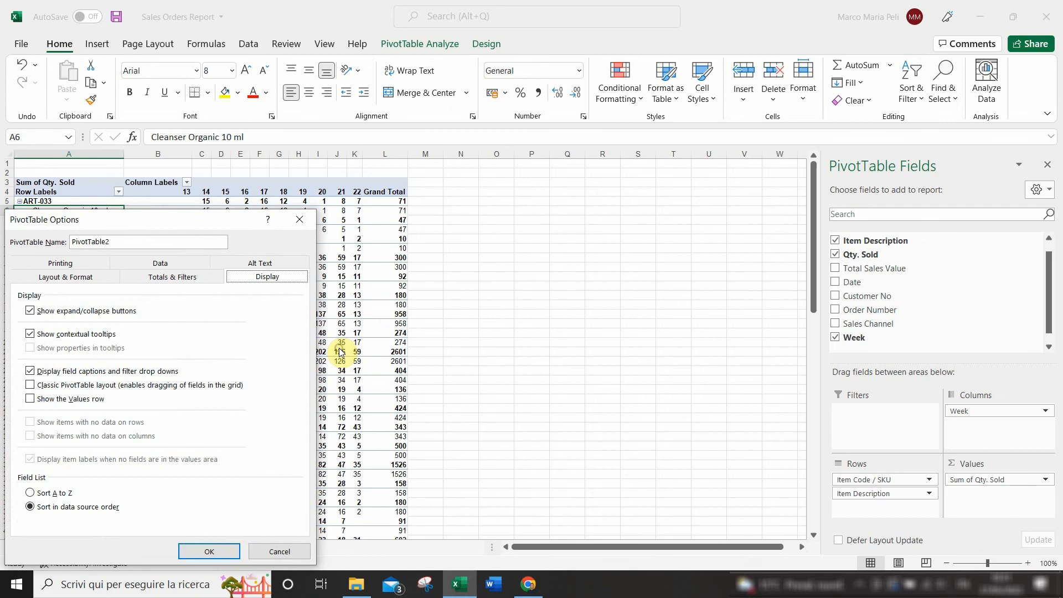
pyautogui.click(138, 389)
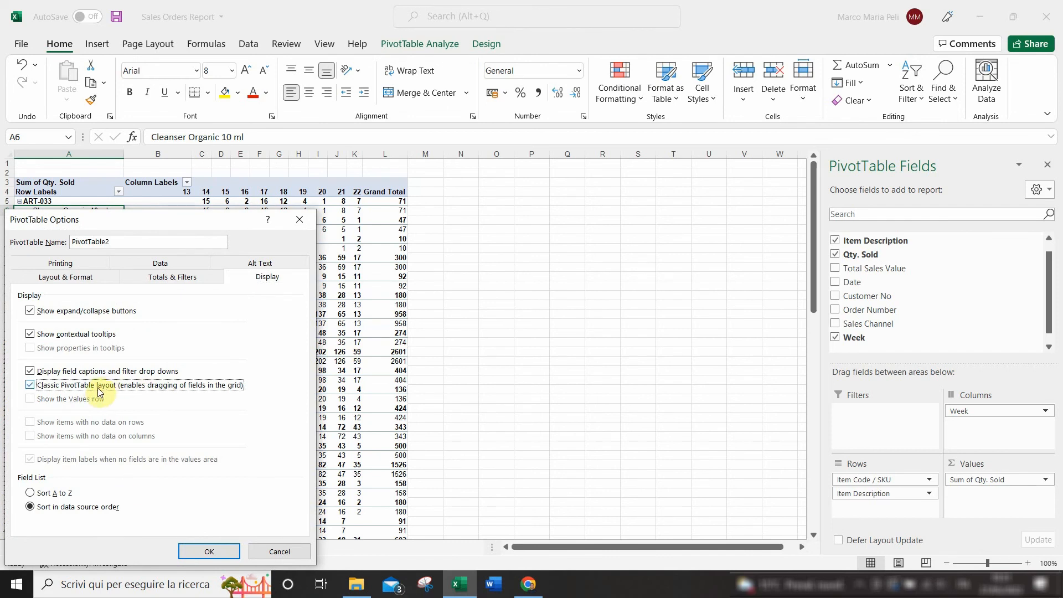
pyautogui.click(214, 551)
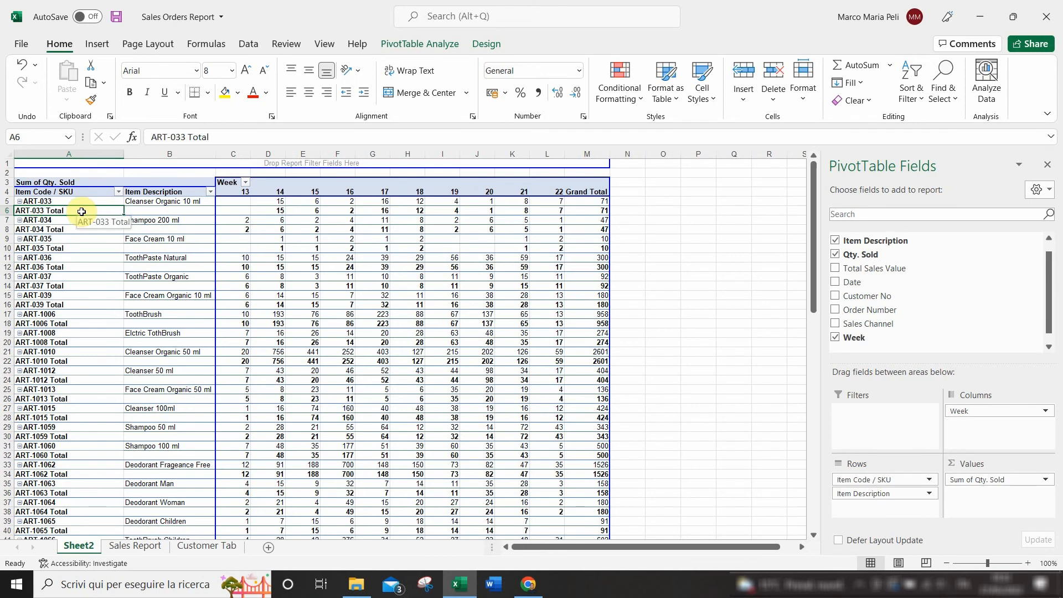
# Turn off the Item Code / SKU subtotals in the quantity PivotTable.
pyautogui.rightClick(82, 212)
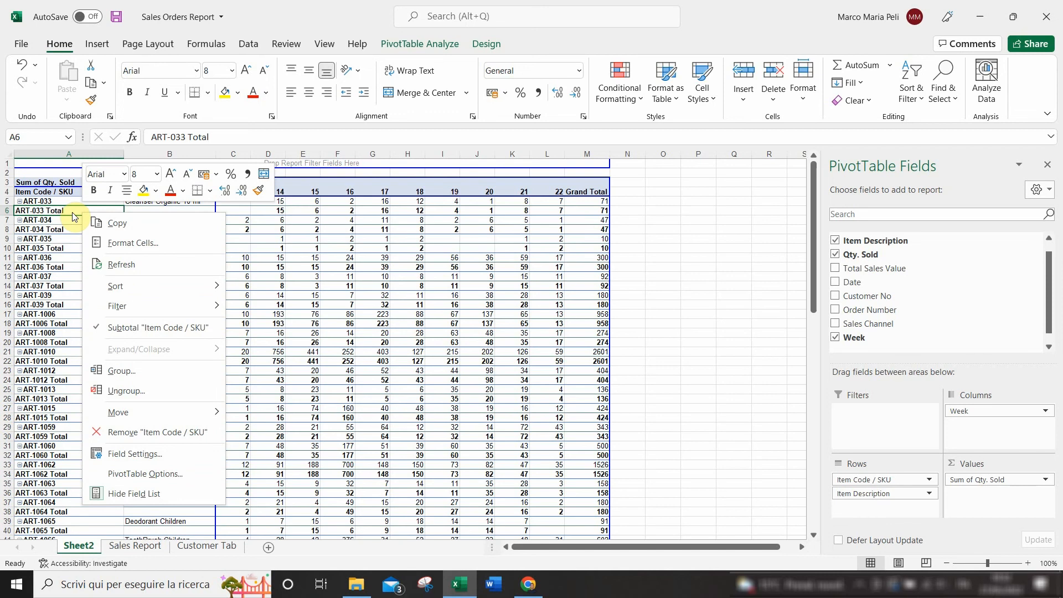
pyautogui.click(54, 267)
pyautogui.rightClick(65, 247)
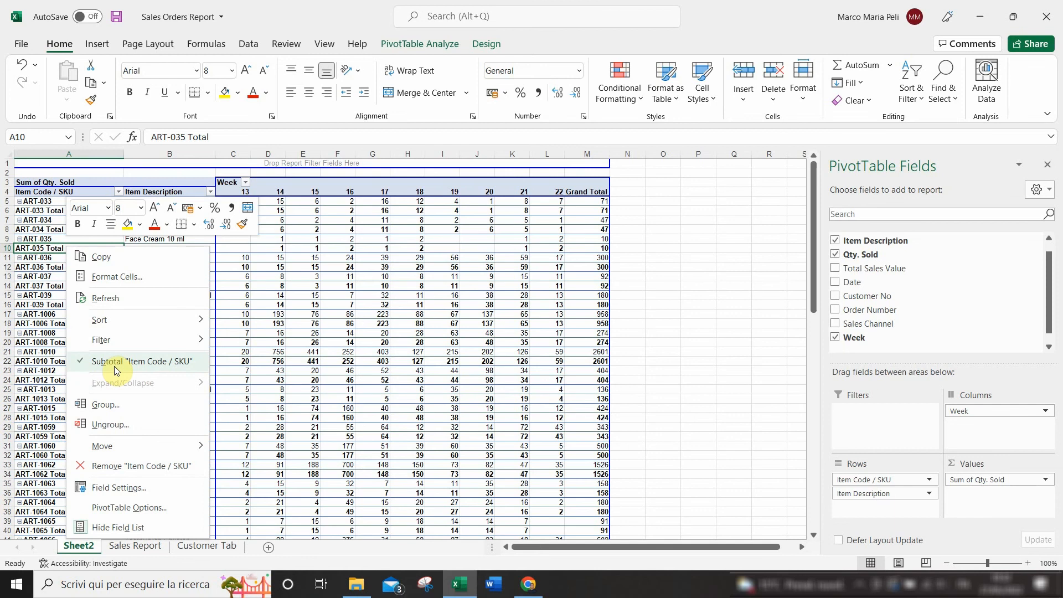
pyautogui.click(117, 366)
pyautogui.click(683, 325)
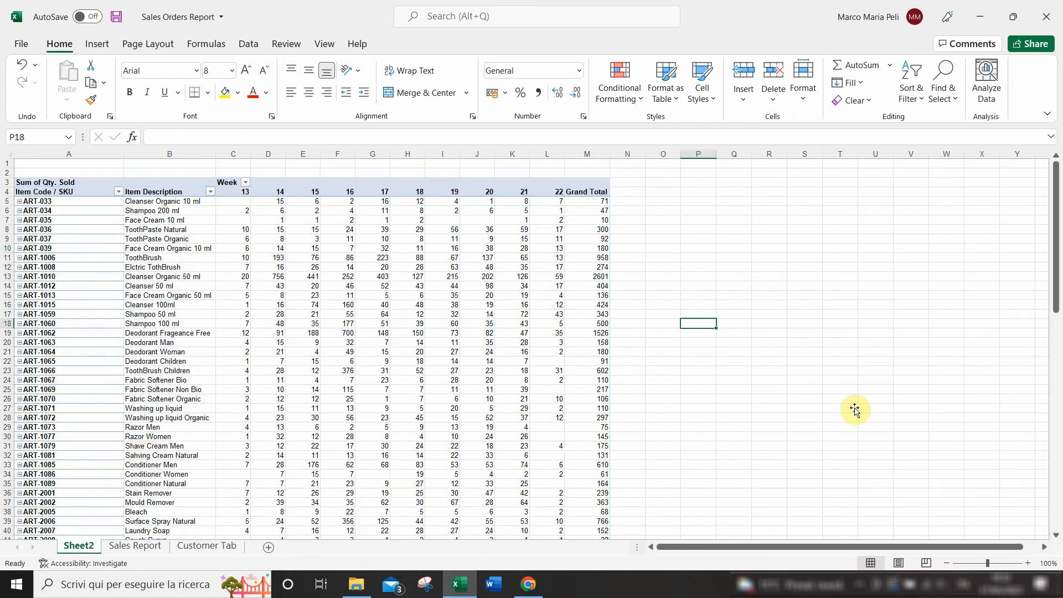
# Examine the ART-033 row with its item code, description and weekly quantities from week 14 to 22.
pyautogui.click(89, 203)
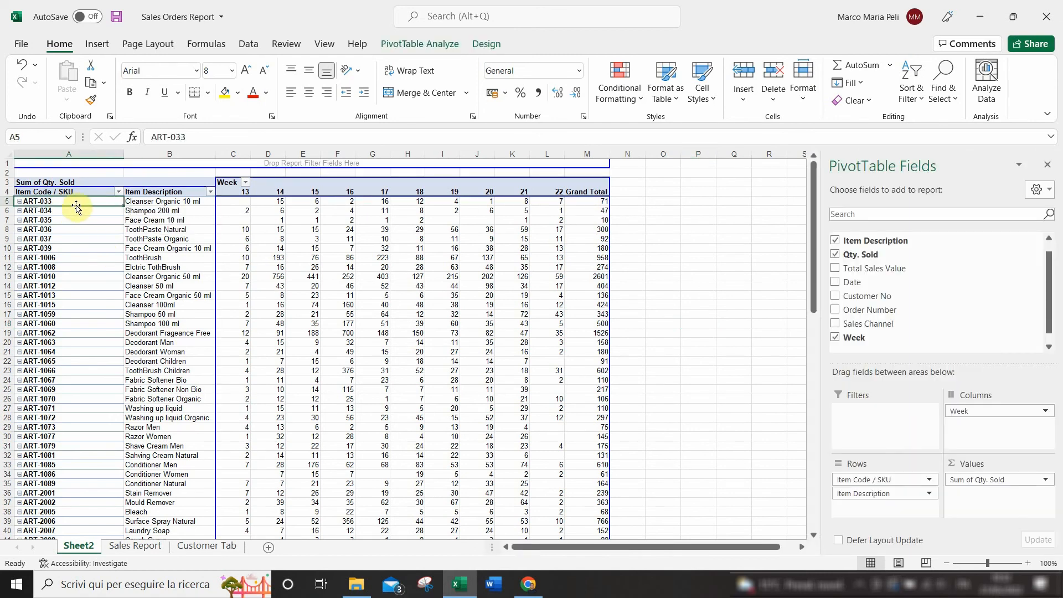
pyautogui.click(166, 205)
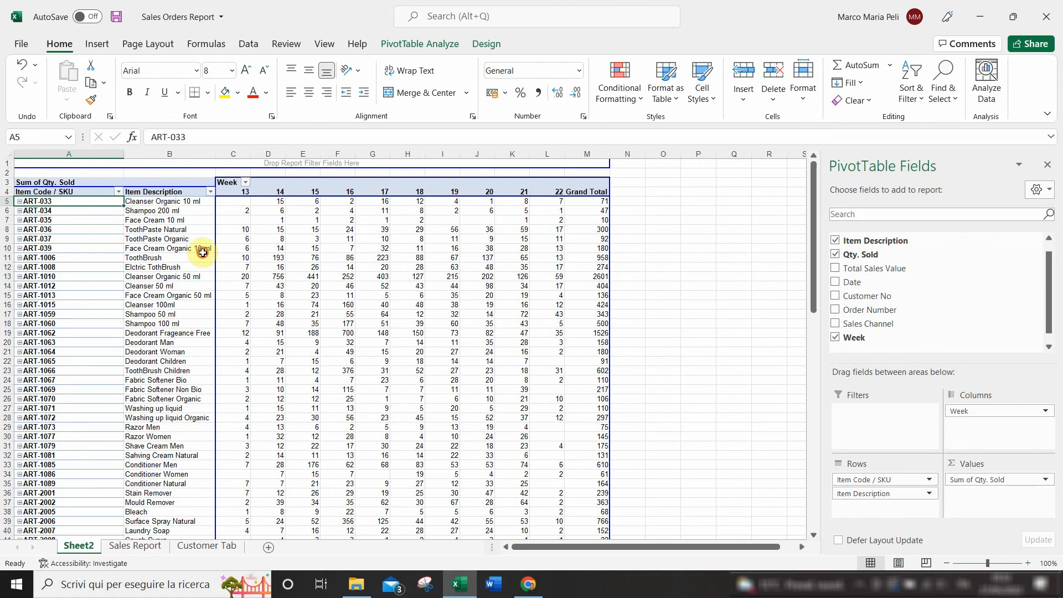
pyautogui.click(269, 201)
pyautogui.moveTo(269, 201); pyautogui.dragTo(558, 202)
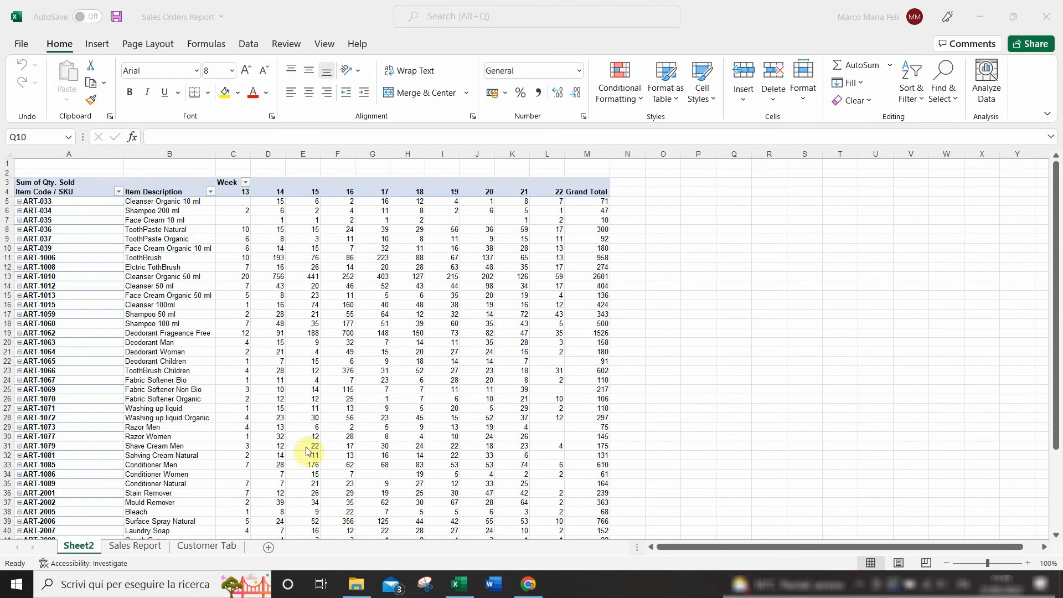
# Create a second PivotTable on a new worksheet from the Sales Report range $A$1:$I$4229.
pyautogui.click(140, 547)
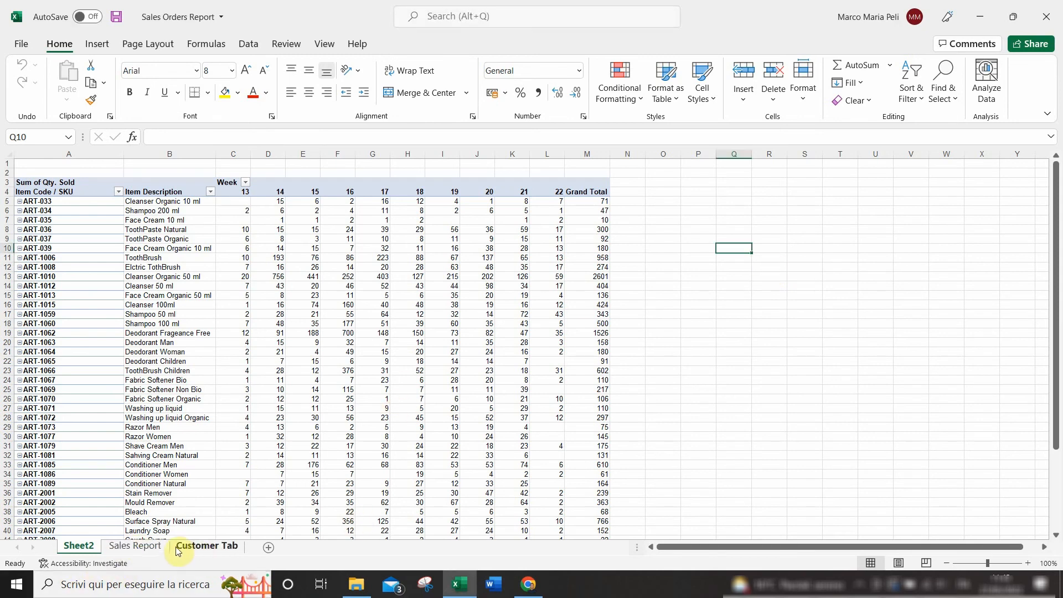
pyautogui.click(138, 547)
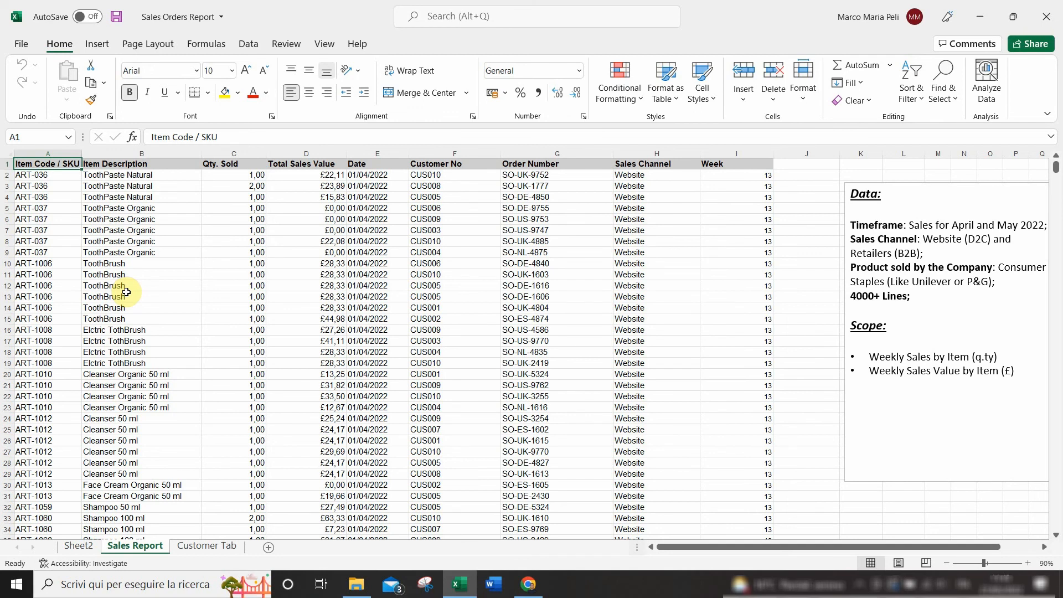
pyautogui.hotkey('ctrl', 'shift', 'Right')
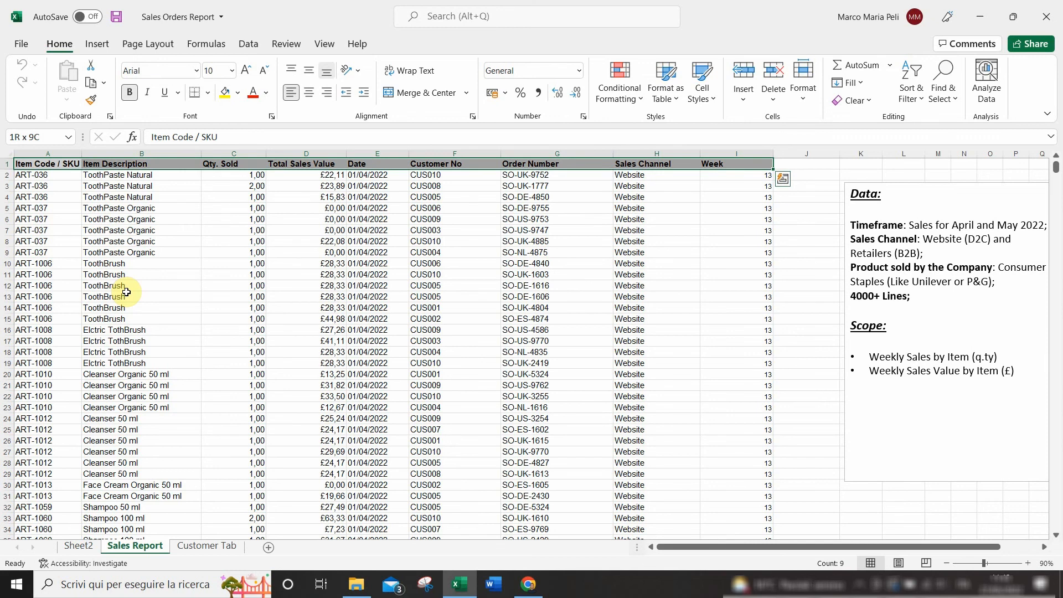
pyautogui.hotkey('ctrl', 'shift', 'Down')
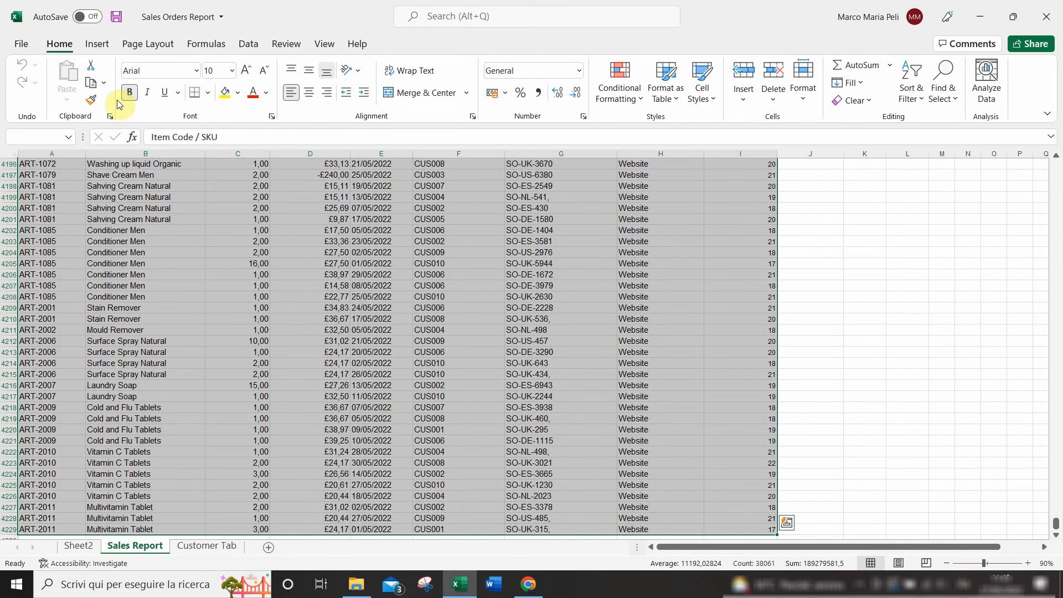
pyautogui.click(96, 45)
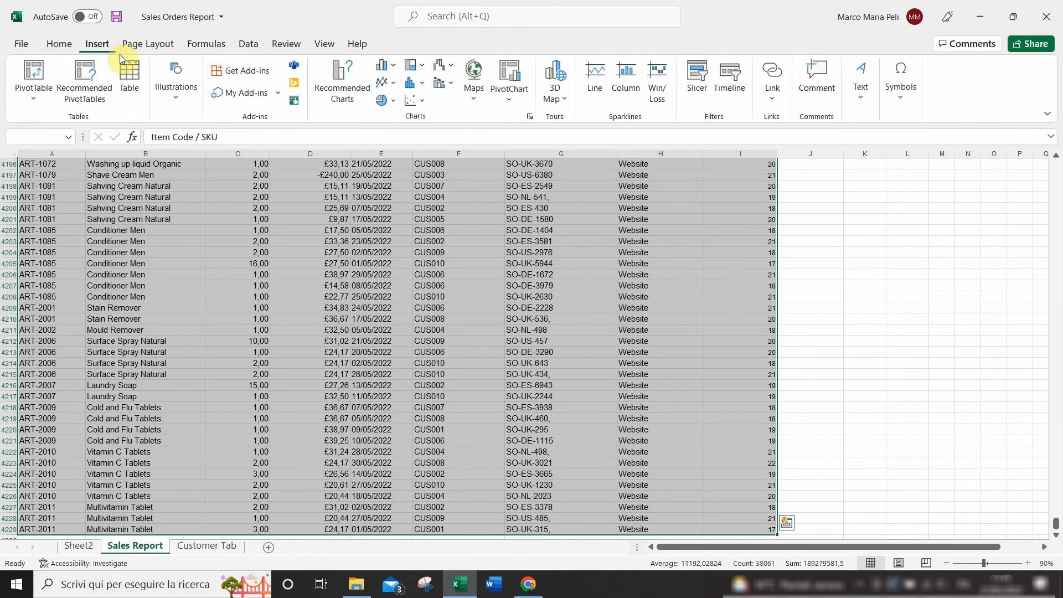
pyautogui.click(44, 78)
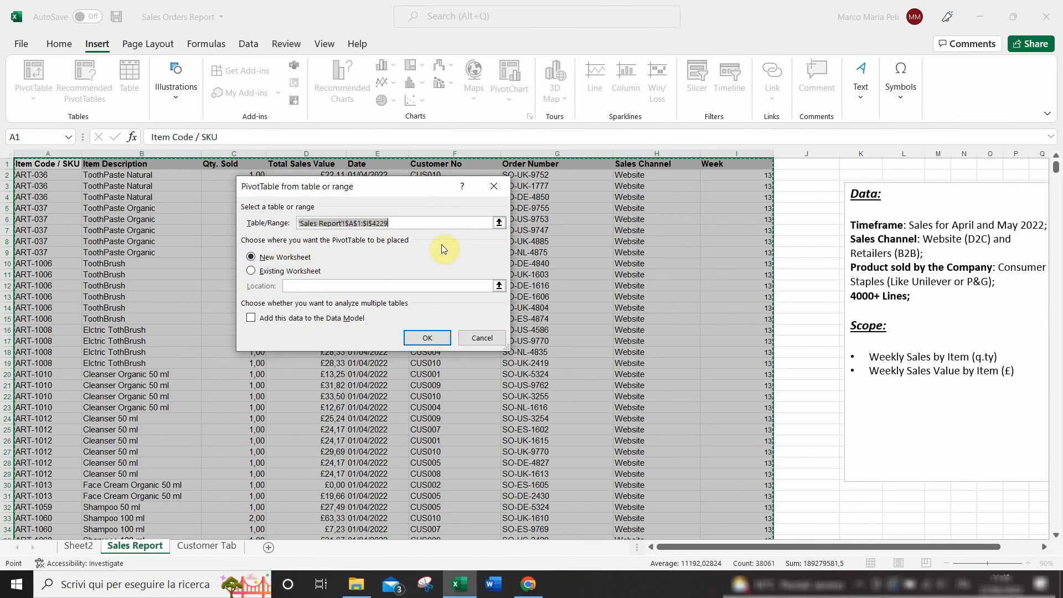
pyautogui.click(433, 341)
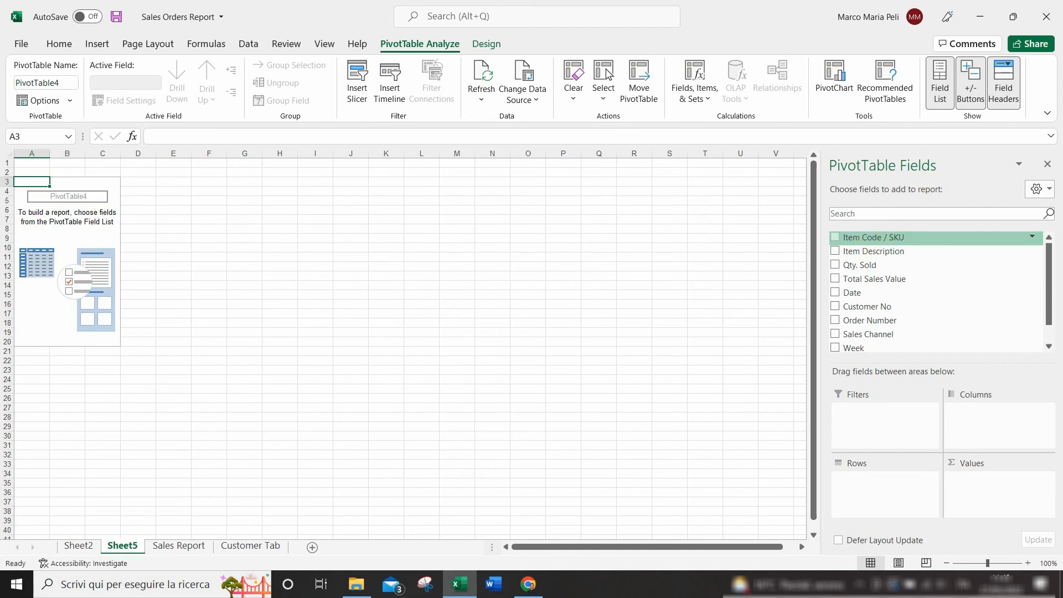
# Place Item Code / SKU and Item Description in Rows, Week in Columns and the sum of Total Sales Value in Values.
pyautogui.moveTo(873, 237); pyautogui.dragTo(881, 499)
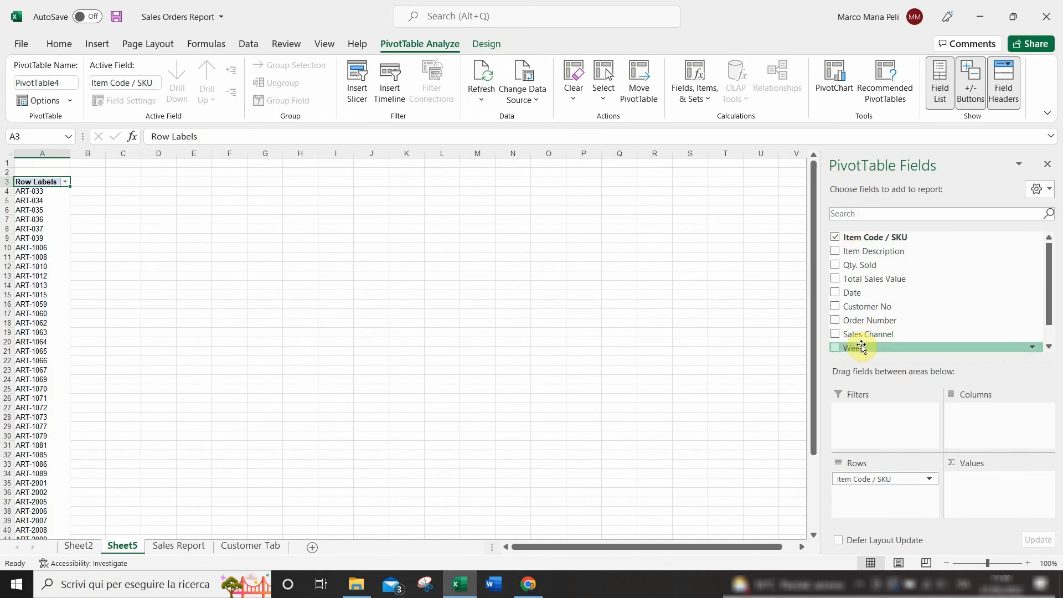
pyautogui.moveTo(864, 348); pyautogui.dragTo(992, 415)
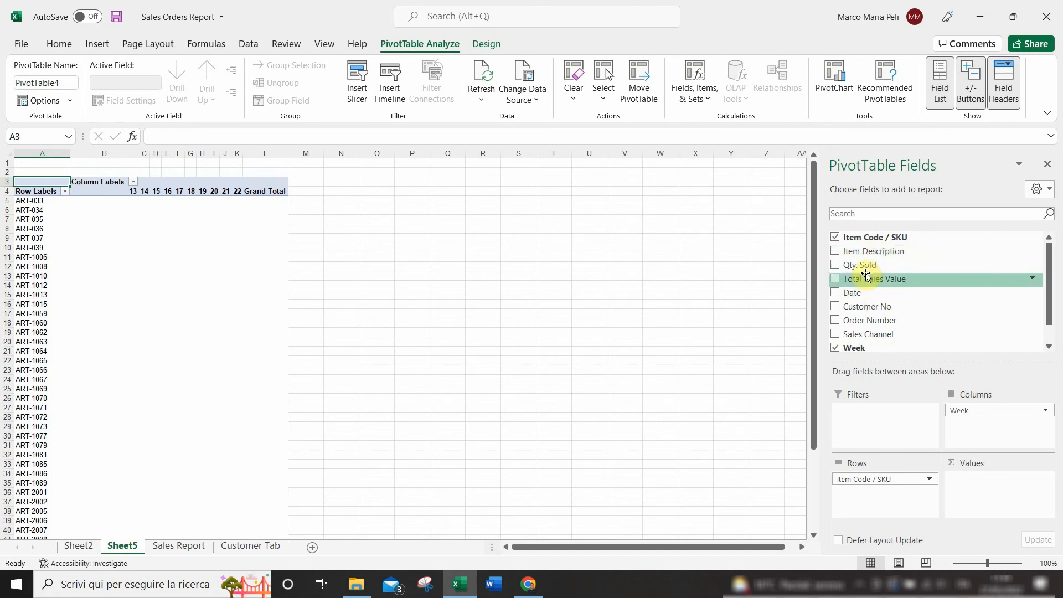
pyautogui.moveTo(868, 278); pyautogui.dragTo(991, 505)
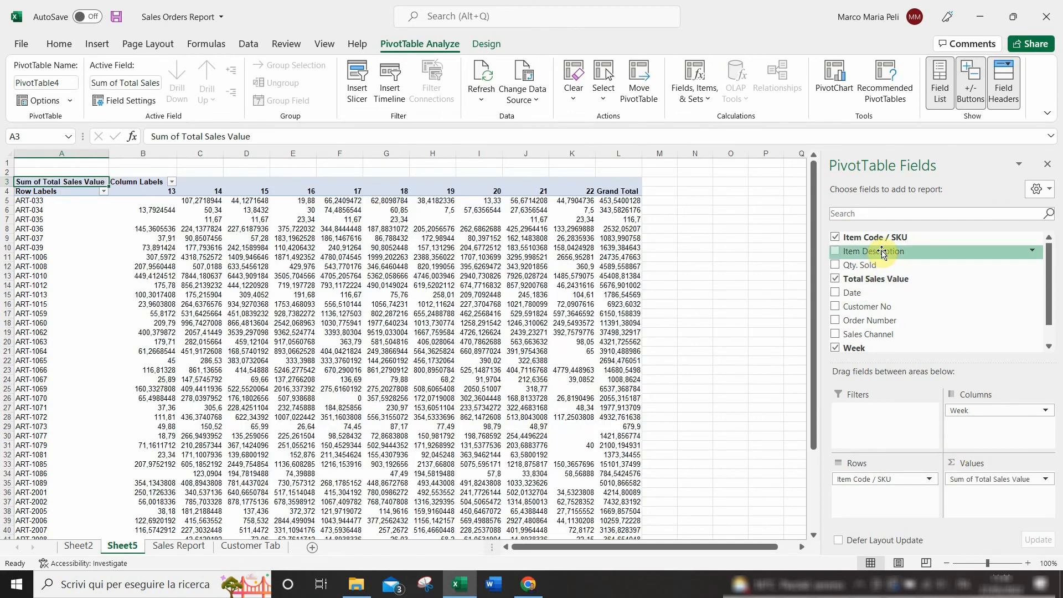
pyautogui.moveTo(883, 251); pyautogui.dragTo(861, 499)
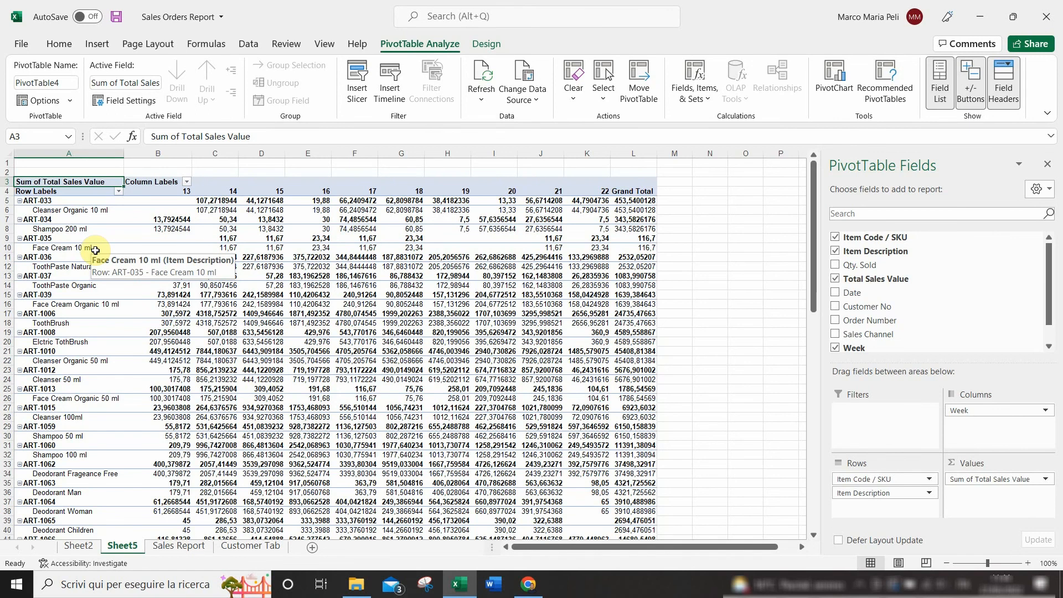
# Enable the classic PivotTable layout for the sales value PivotTable.
pyautogui.rightClick(62, 210)
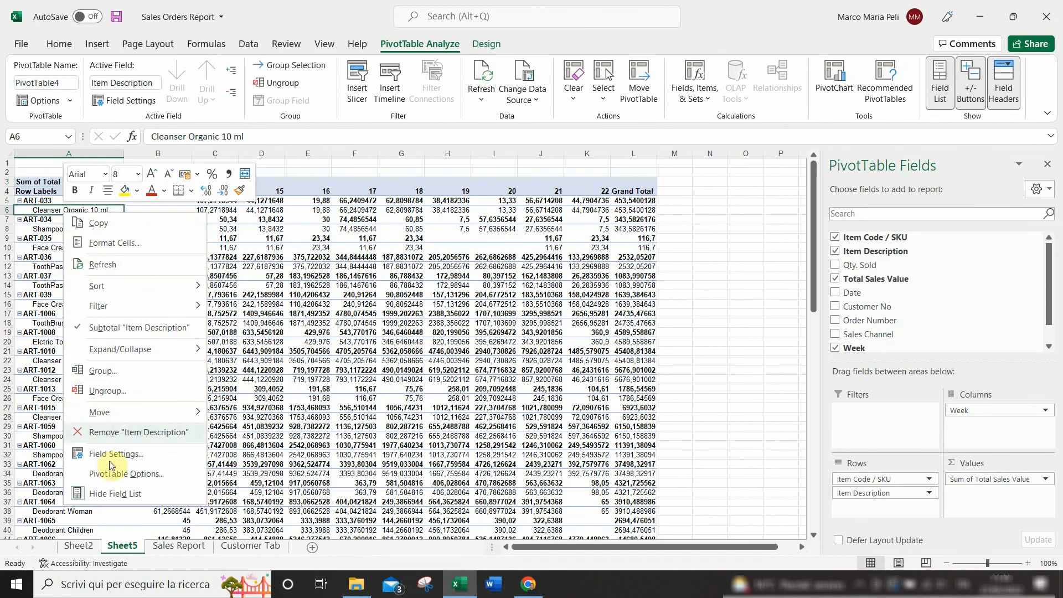
pyautogui.click(121, 476)
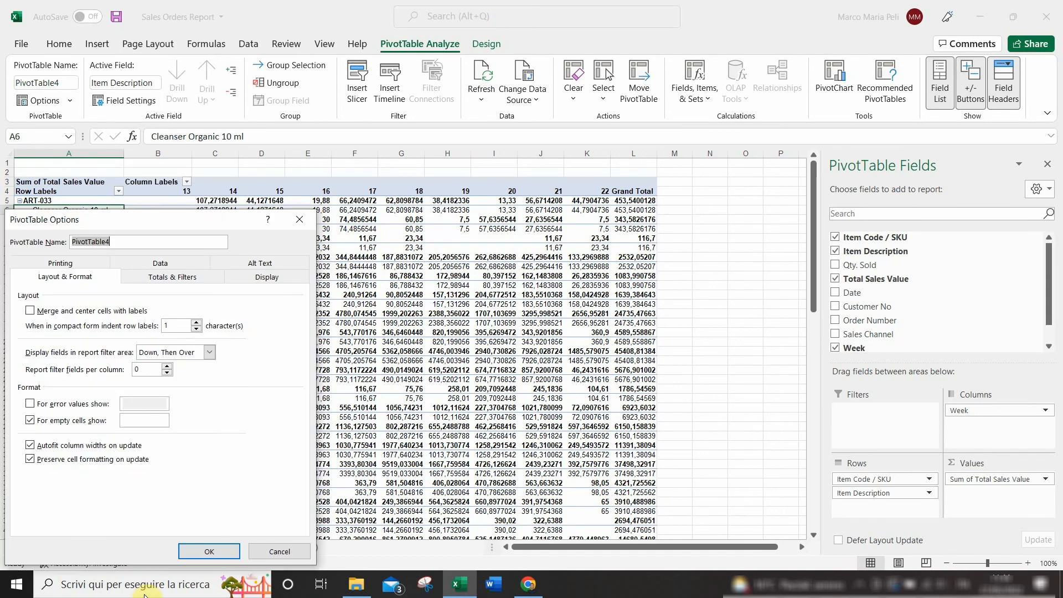
pyautogui.click(247, 279)
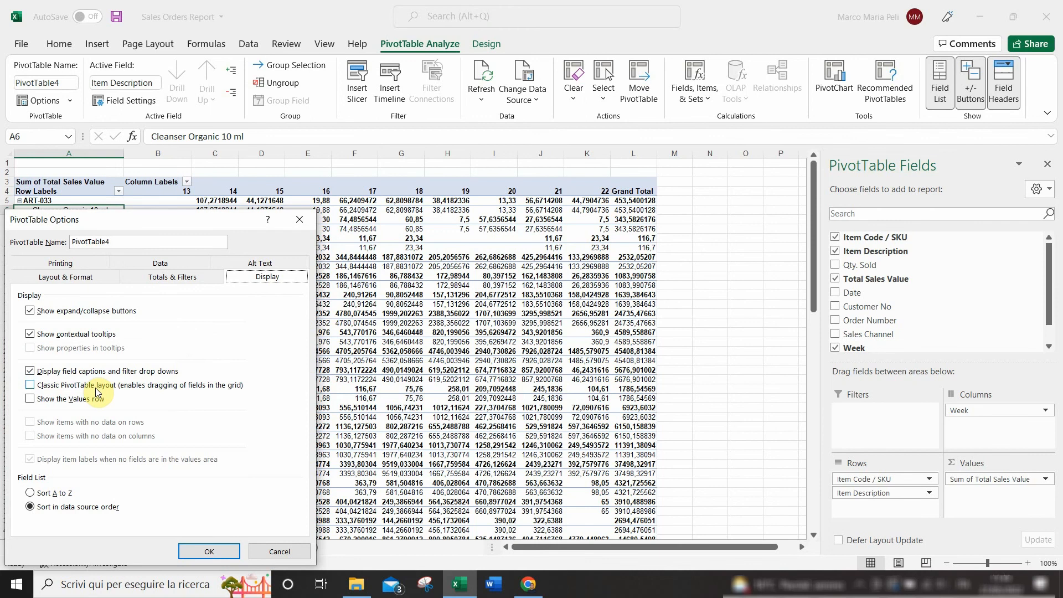
pyautogui.click(96, 387)
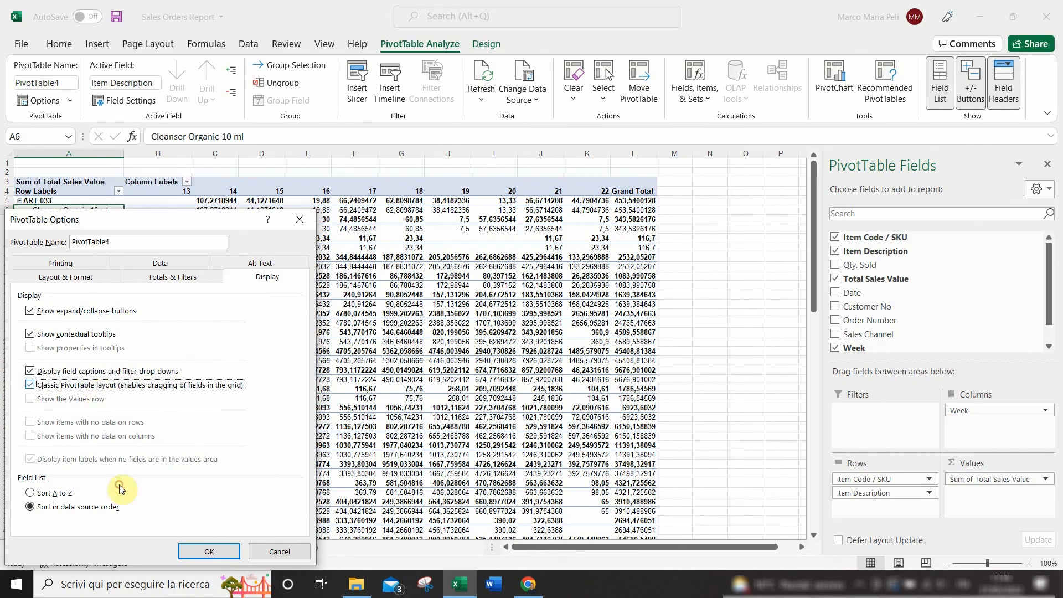
pyautogui.click(209, 552)
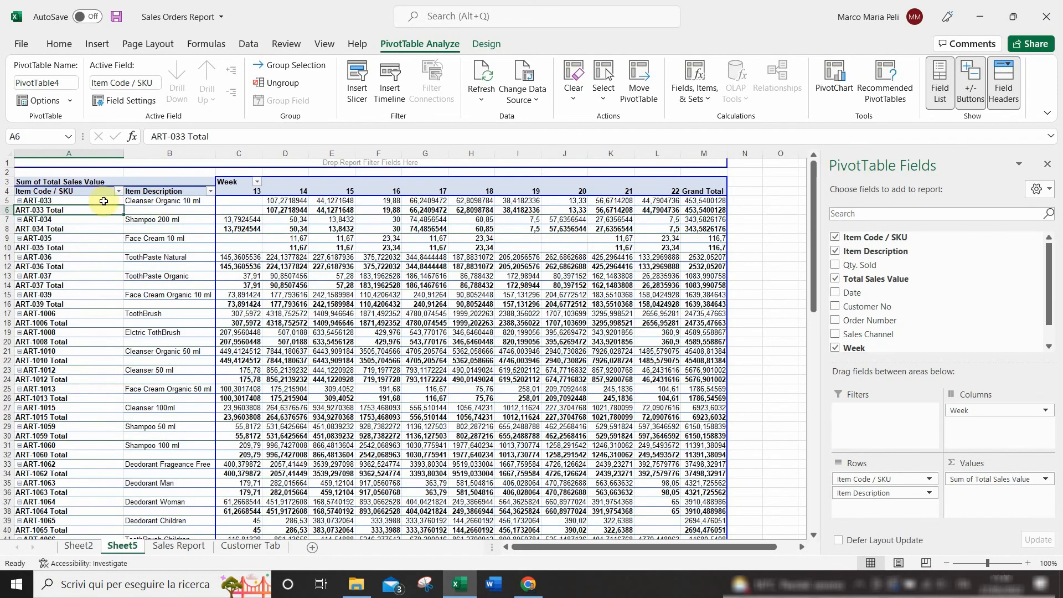
# Turn off the Item Code / SKU subtotals in the sales value PivotTable and check the sum of ART-033's weekly values.
pyautogui.rightClick(73, 212)
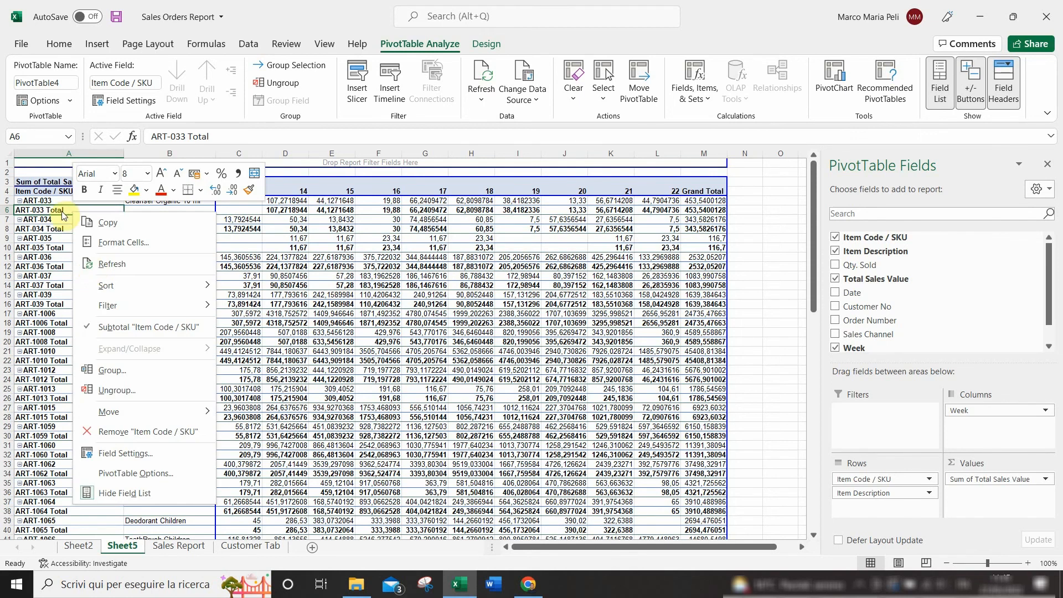
pyautogui.click(109, 329)
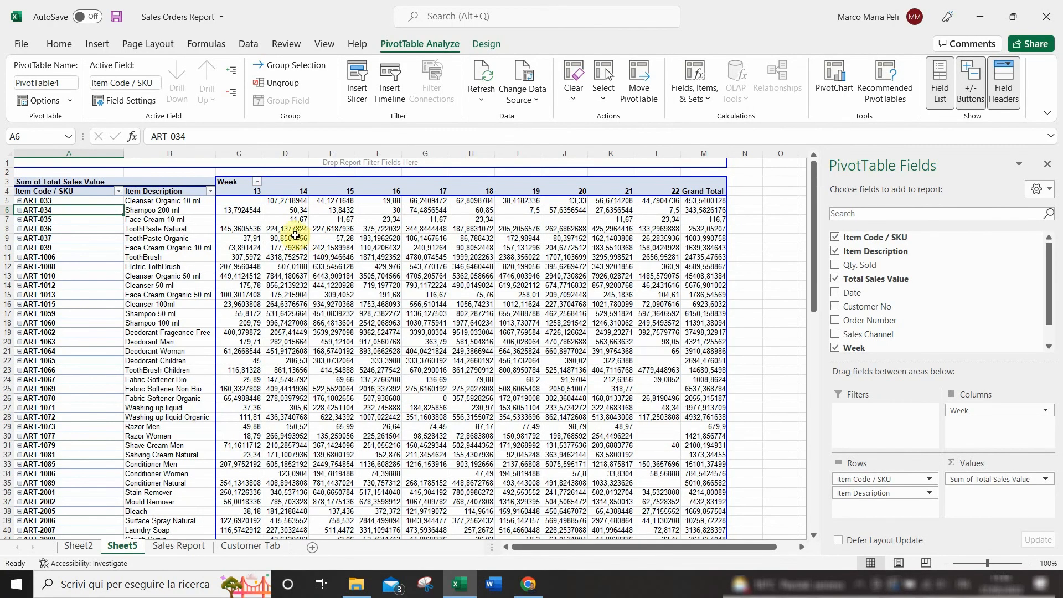
pyautogui.moveTo(280, 200); pyautogui.dragTo(673, 201)
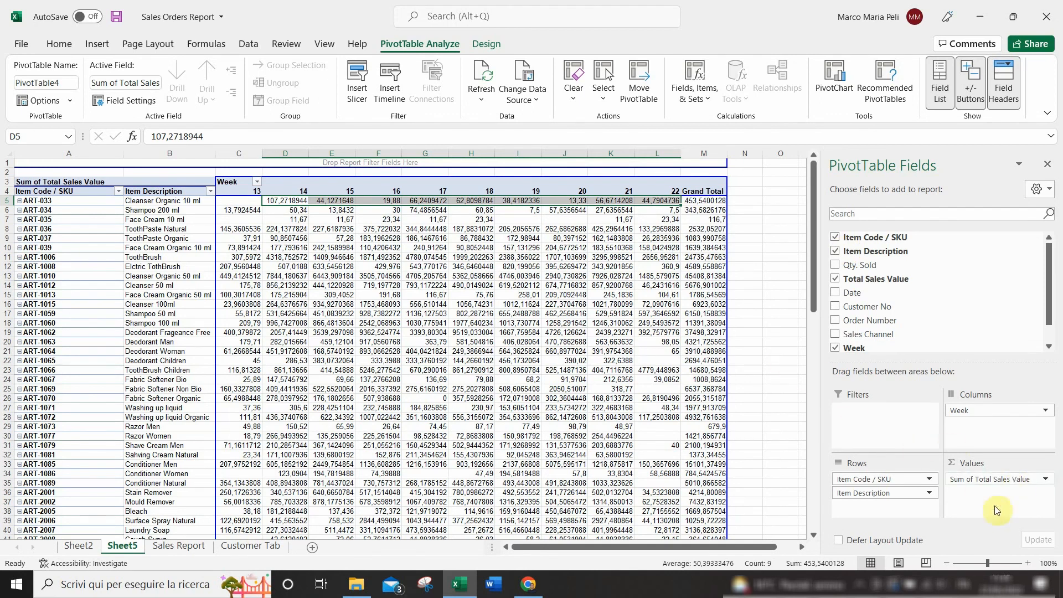
# Format the Sum of Total Sales Value field as Currency with the £ symbol and 2 decimal places.
pyautogui.click(1005, 482)
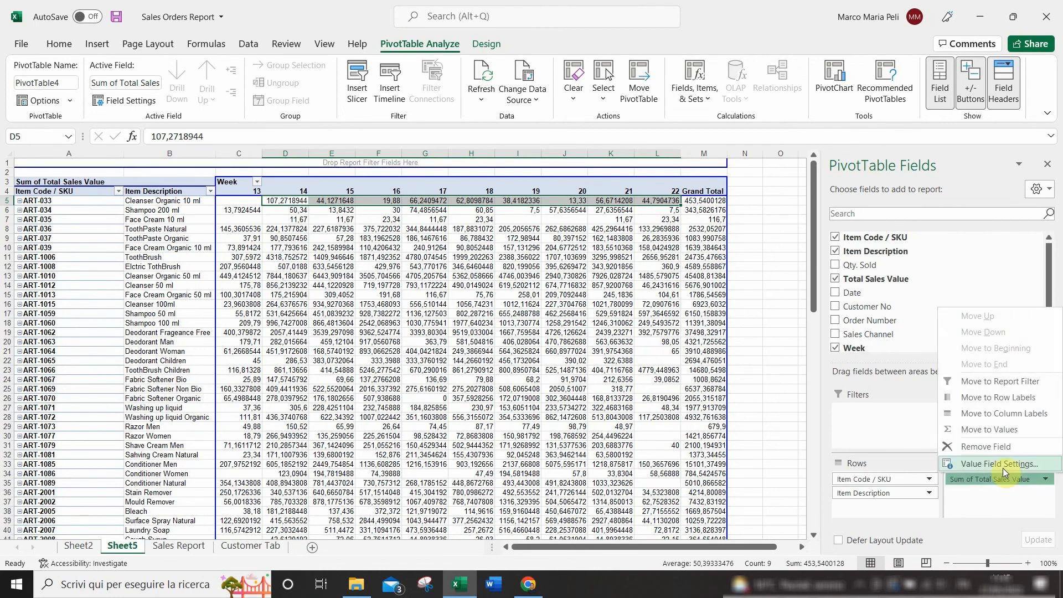
pyautogui.click(1000, 464)
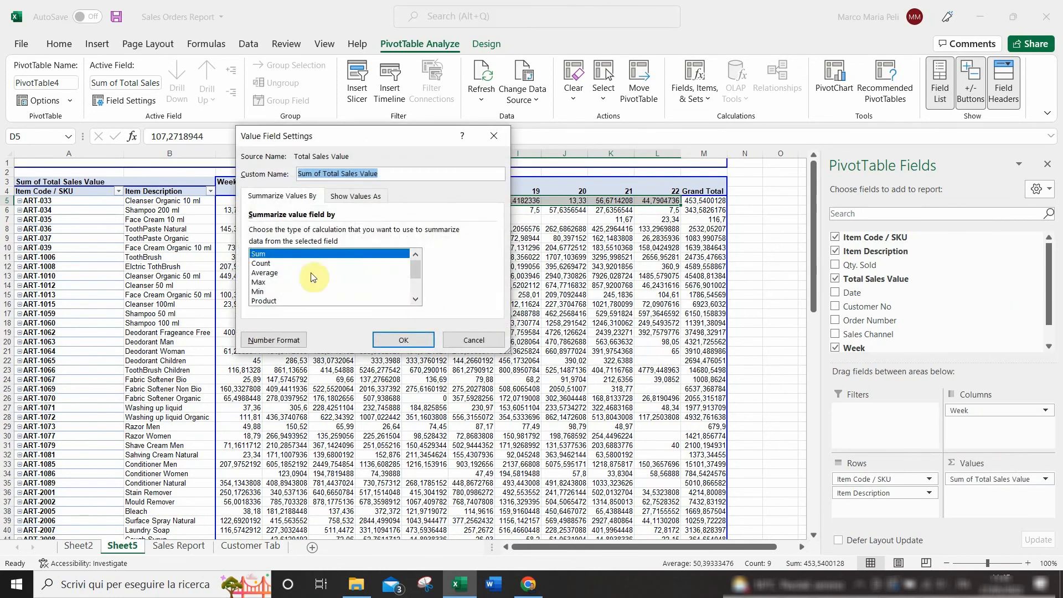
pyautogui.click(272, 341)
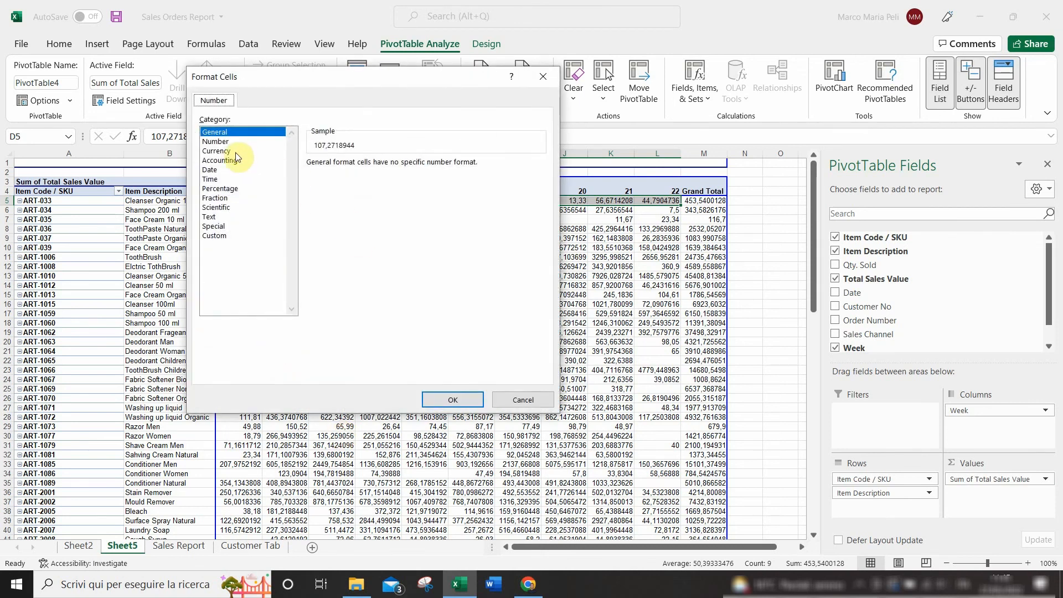
pyautogui.click(227, 151)
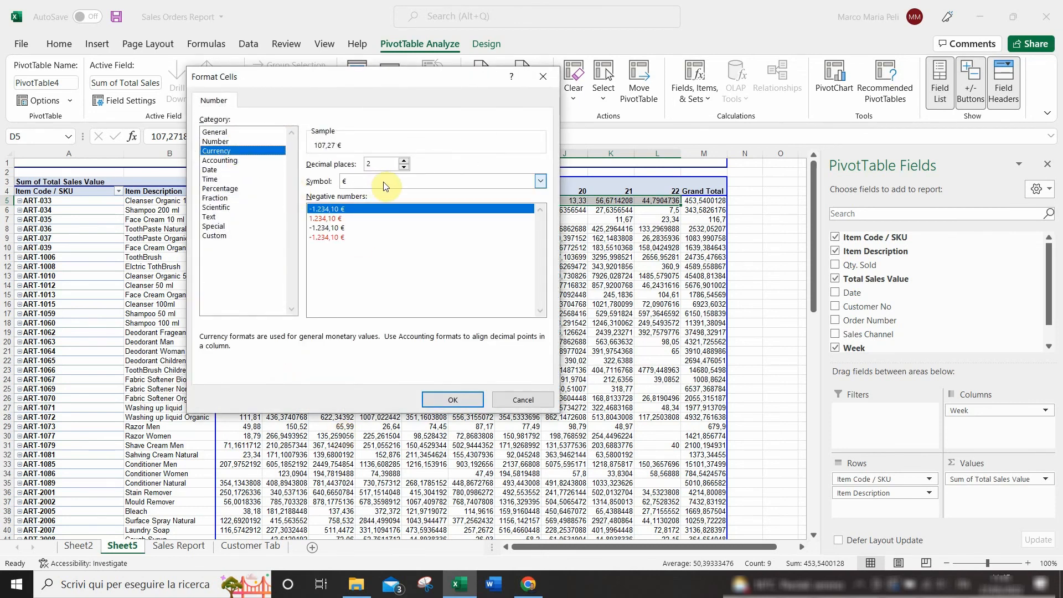
pyautogui.click(540, 181)
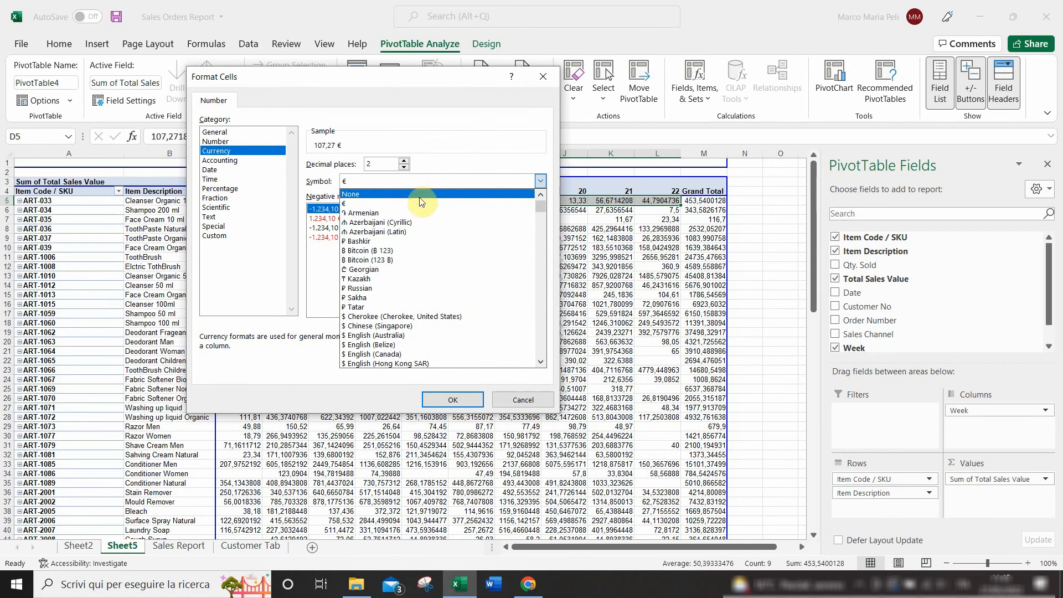
pyautogui.scroll(-2, 532, 347)
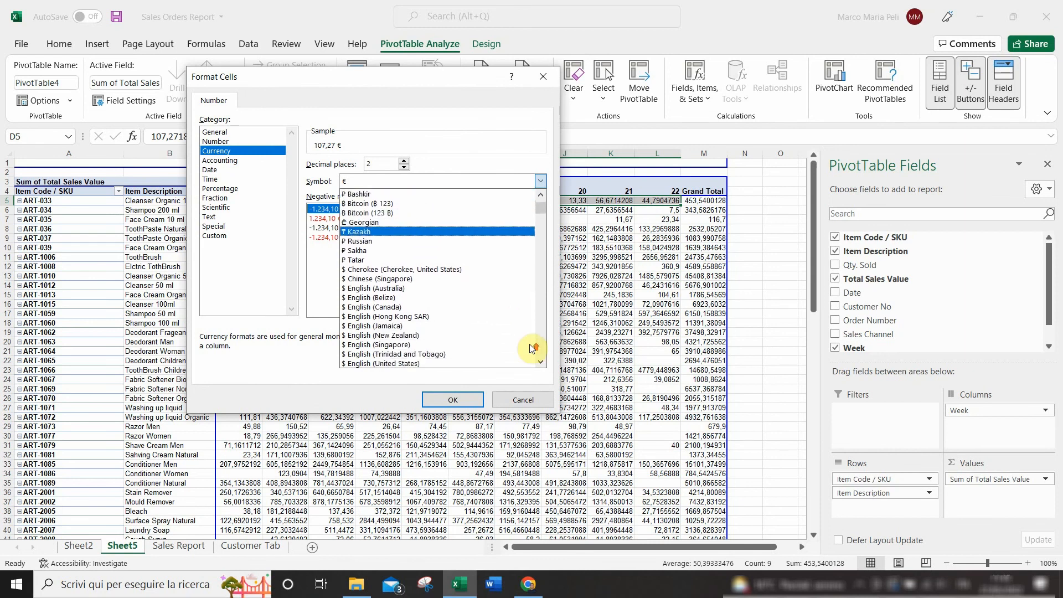
pyautogui.scroll(-3, 531, 347)
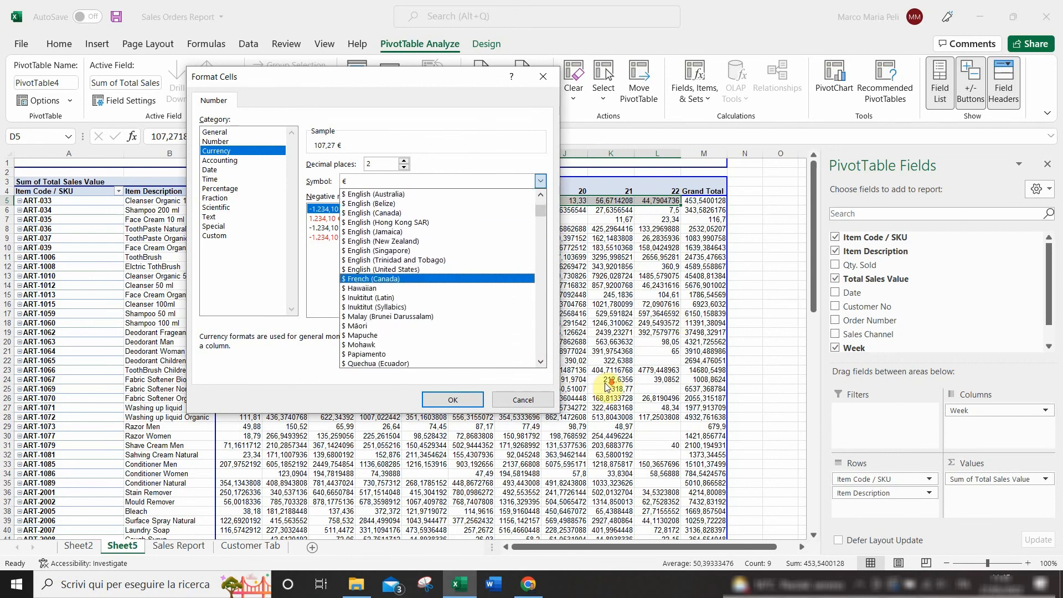
pyautogui.scroll(-3, 608, 386)
pyautogui.scroll(-5, 437, 277)
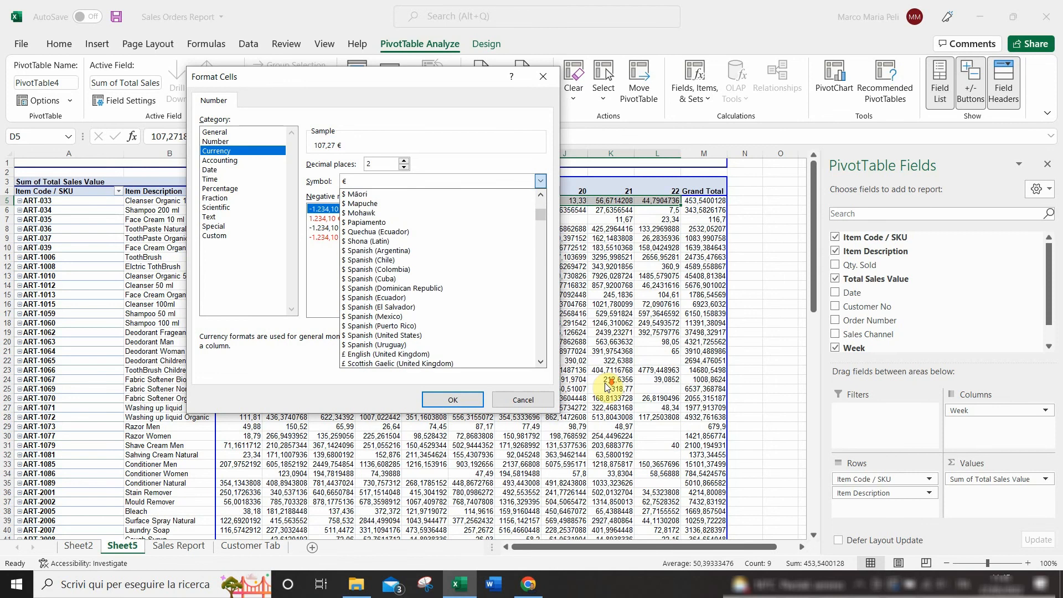
pyautogui.click(450, 402)
pyautogui.click(448, 401)
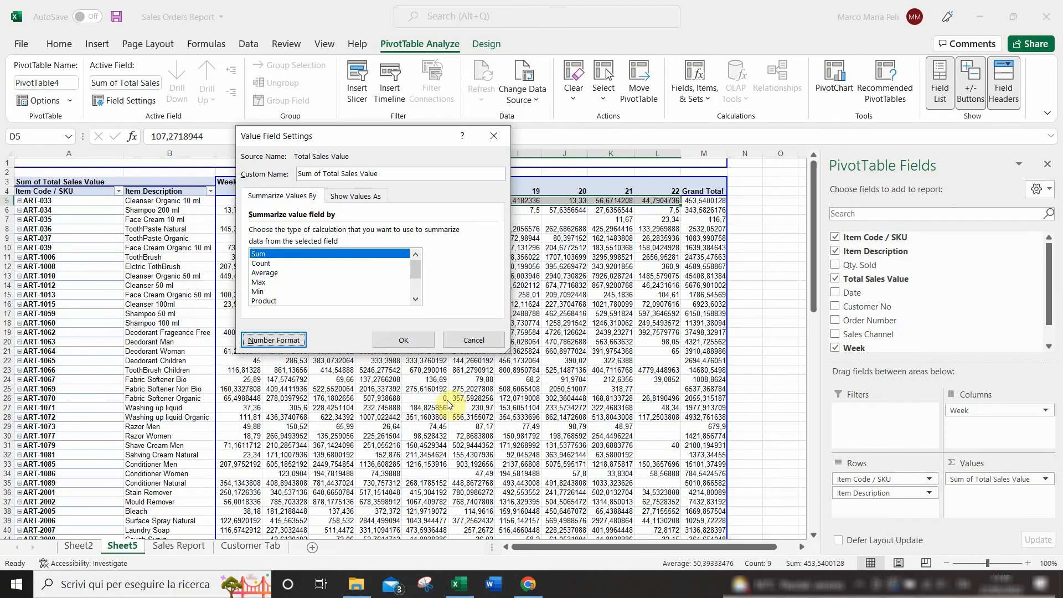
pyautogui.click(403, 342)
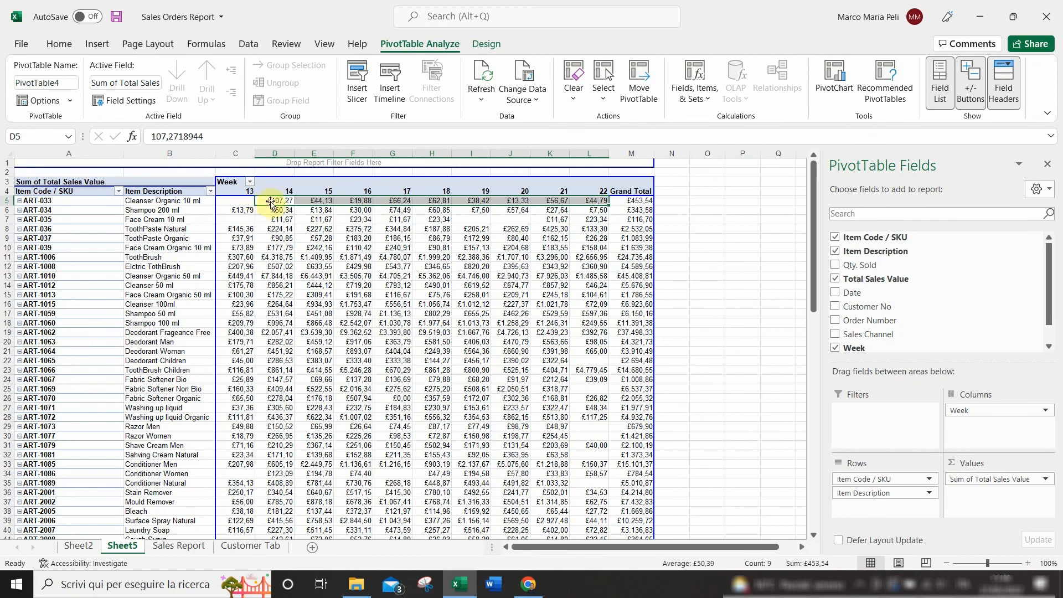
# Review the weekly sales values per item, from ART-033's grand total down to the Grand Total row.
pyautogui.click(640, 201)
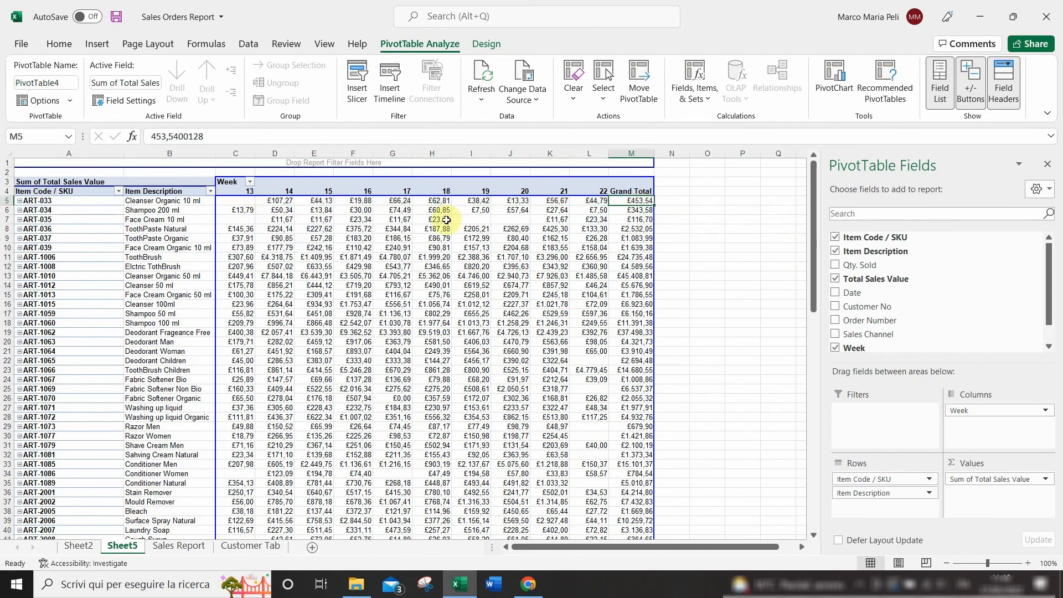
pyautogui.scroll(-3, 313, 357)
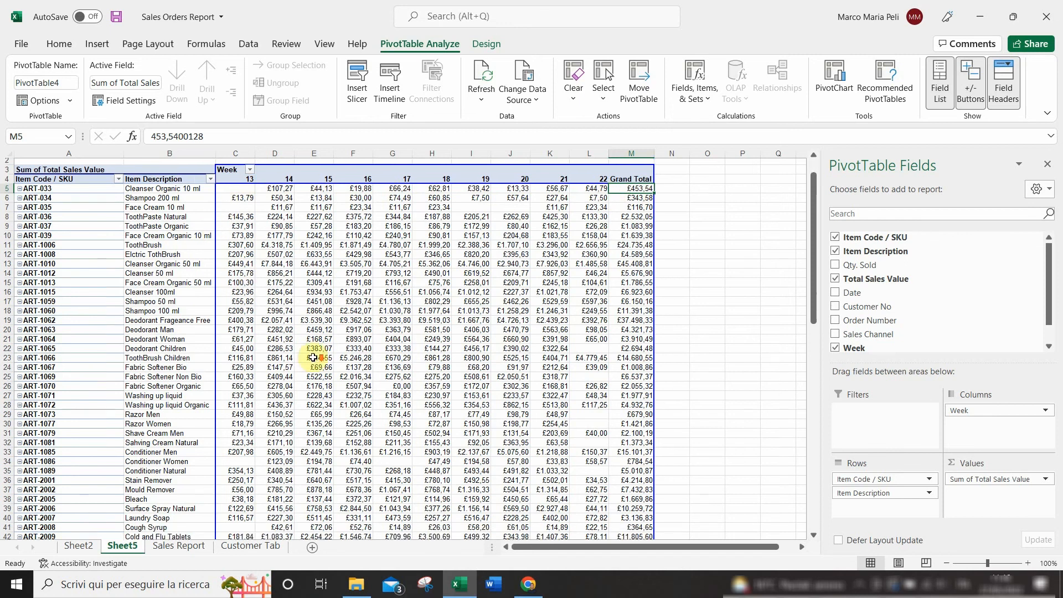
pyautogui.scroll(-5, 313, 358)
pyautogui.click(235, 398)
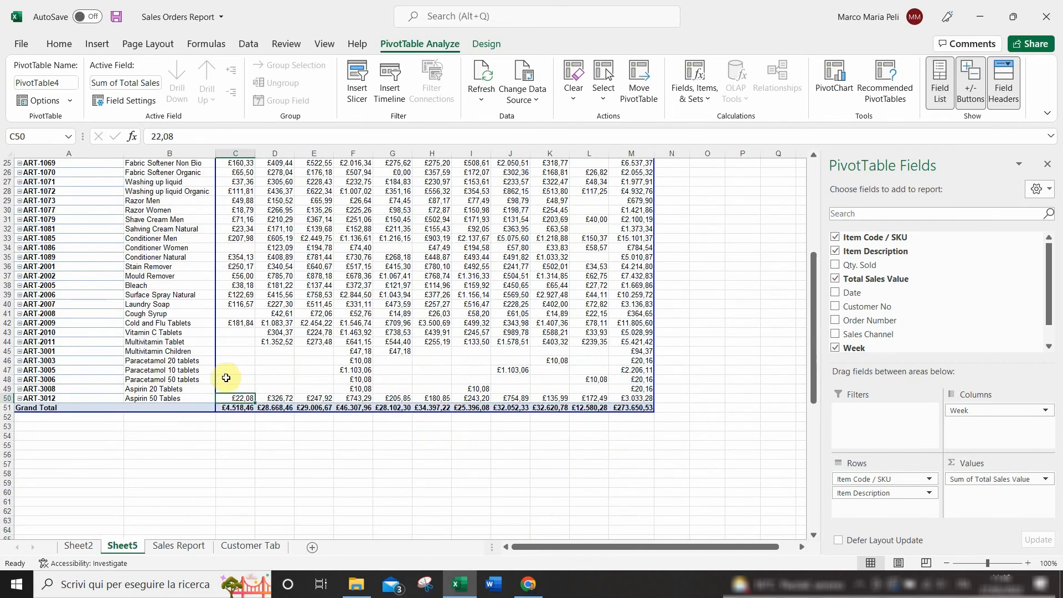
pyautogui.scroll(5, 283, 471)
pyautogui.scroll(2, 283, 472)
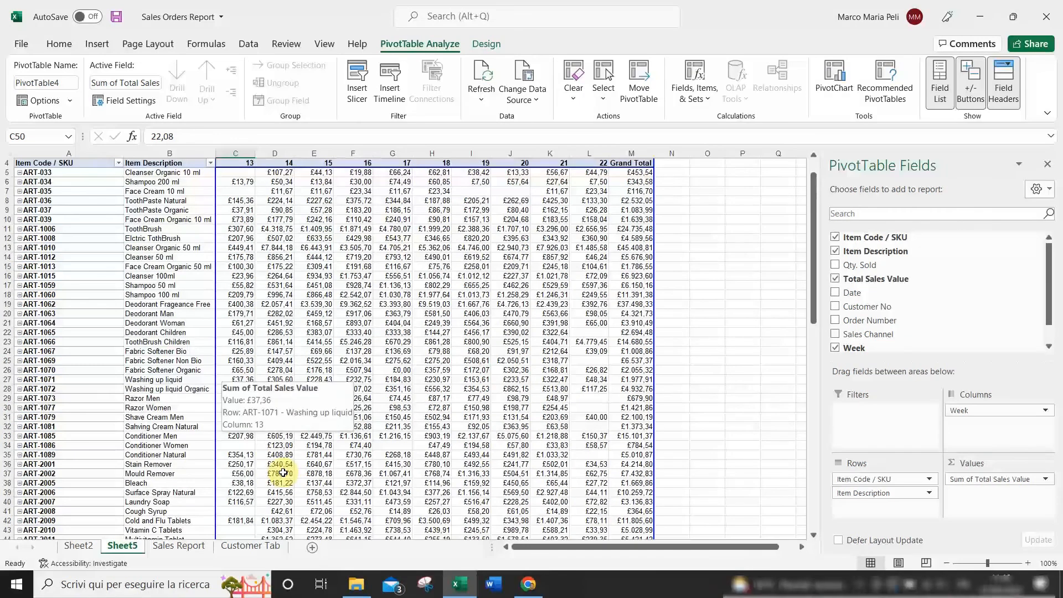